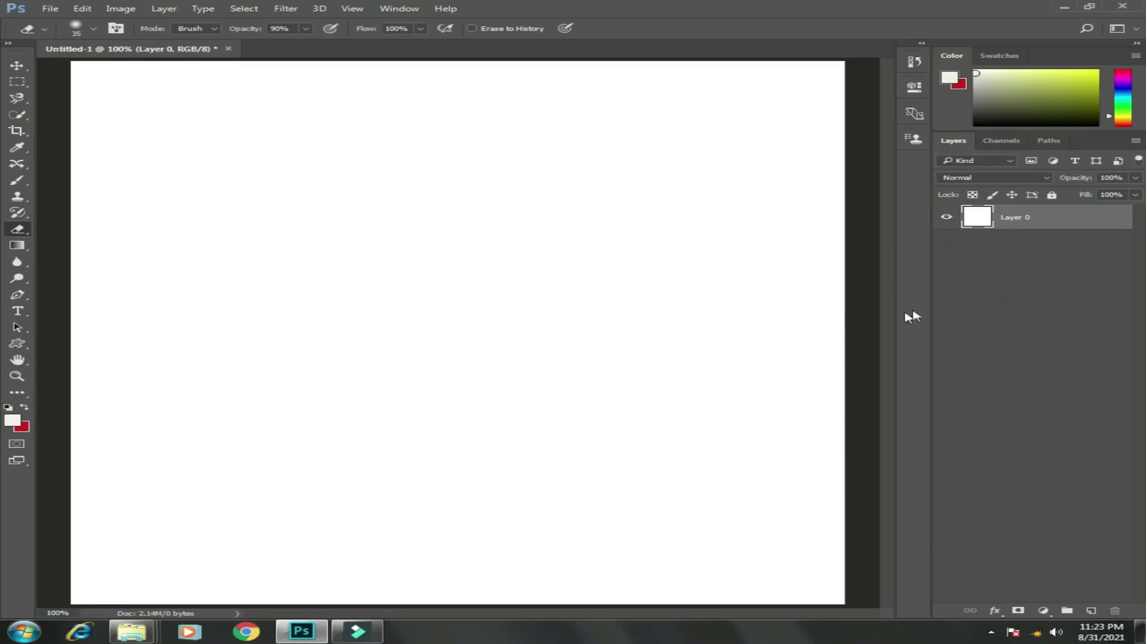
- Draw three red rectangles with the Rectangle tool: top-left, right, and below the first
{"action": "left_click", "coordinate": [17, 344]}
{"action": "key", "text": "x"}
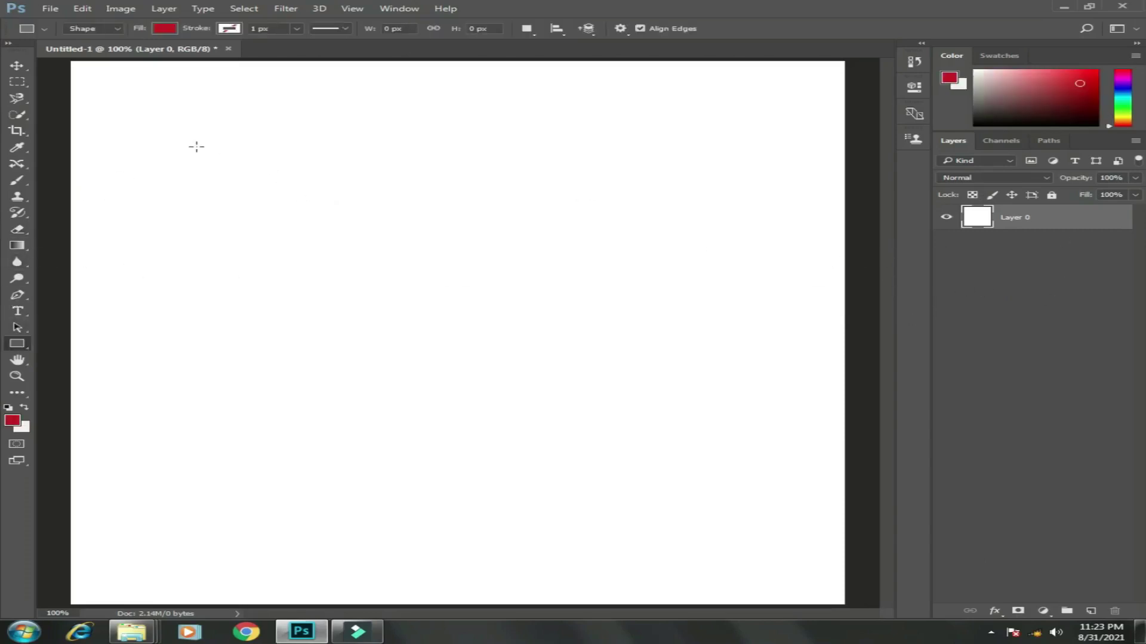
{"action": "left_click_drag", "start_coordinate": [182, 145], "coordinate": [308, 232]}
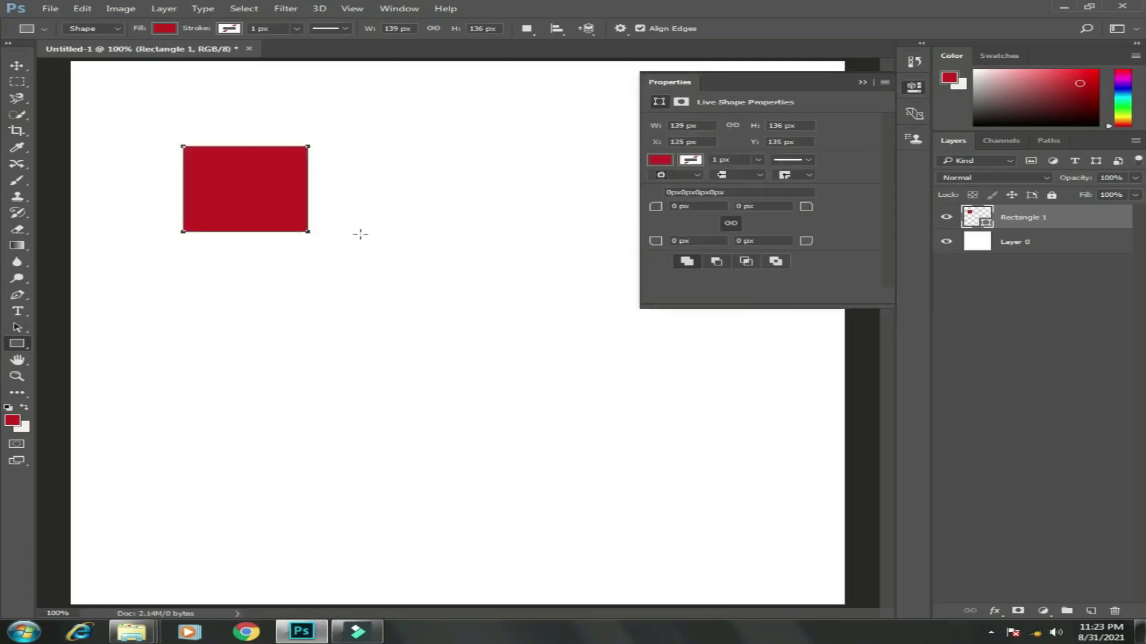
{"action": "left_click", "coordinate": [862, 82]}
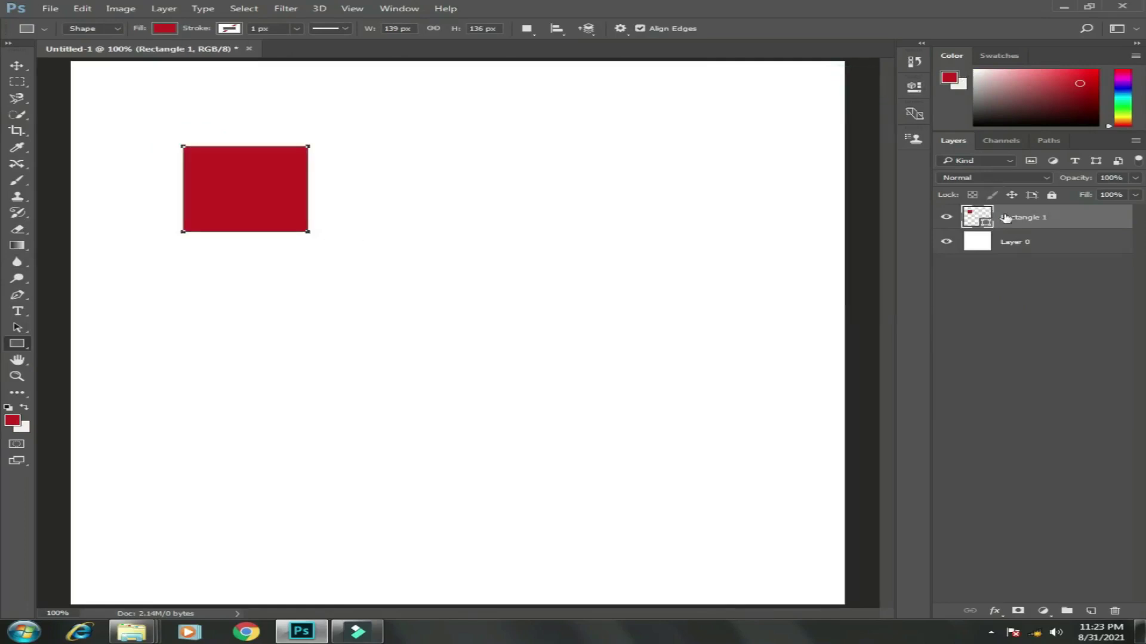
{"action": "left_click_drag", "start_coordinate": [468, 206], "coordinate": [602, 311]}
{"action": "left_click_drag", "start_coordinate": [232, 315], "coordinate": [386, 422]}
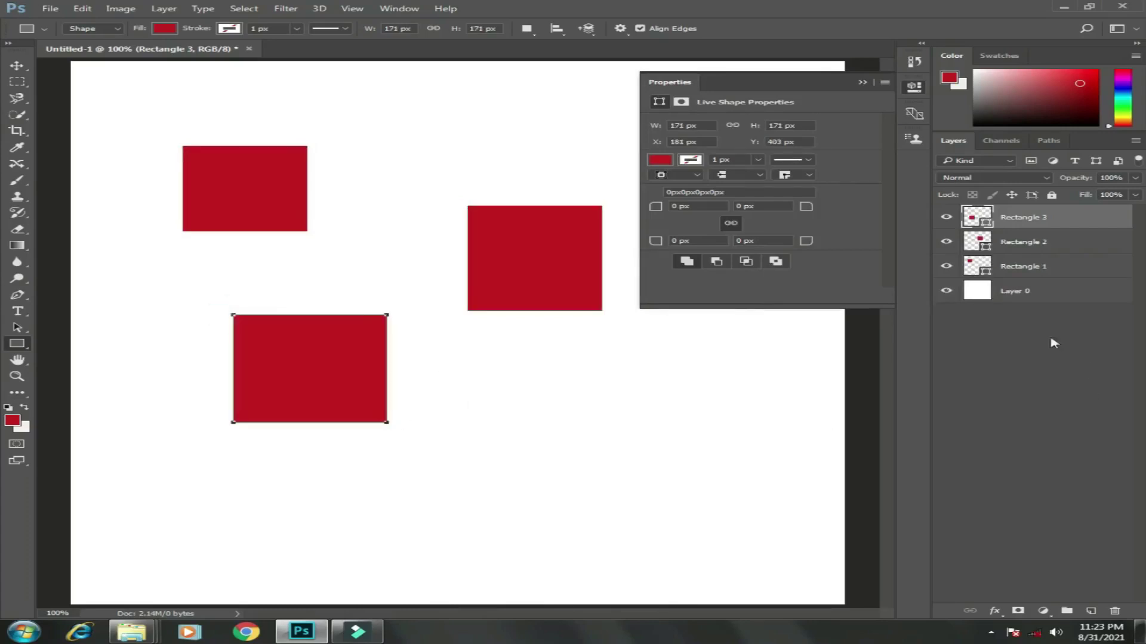
{"action": "left_click", "coordinate": [863, 82]}
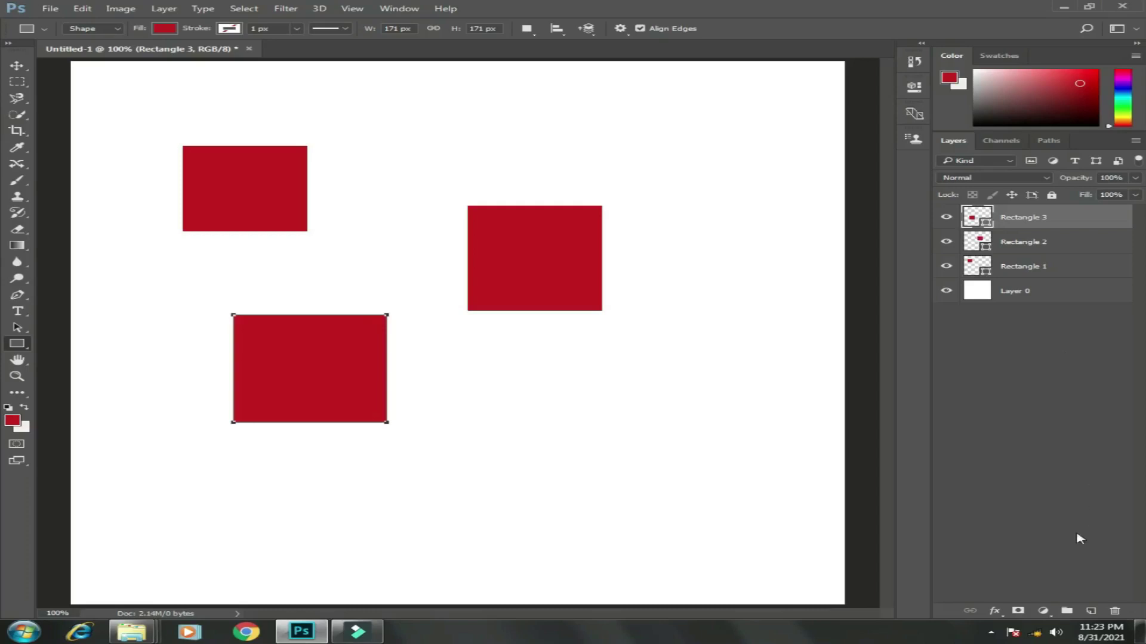
- Add empty Layer 1, trash Rectangle 3 and its lower-left square, and deselect all layers
{"action": "left_click", "coordinate": [1090, 612]}
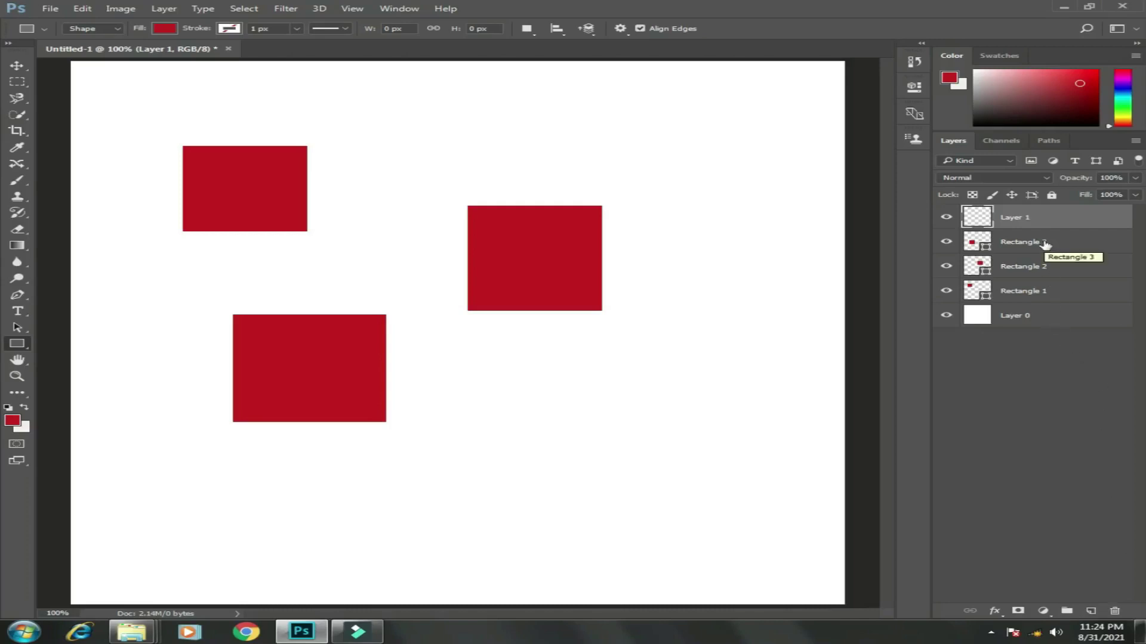
{"action": "left_click_drag", "start_coordinate": [1045, 245], "coordinate": [1114, 611]}
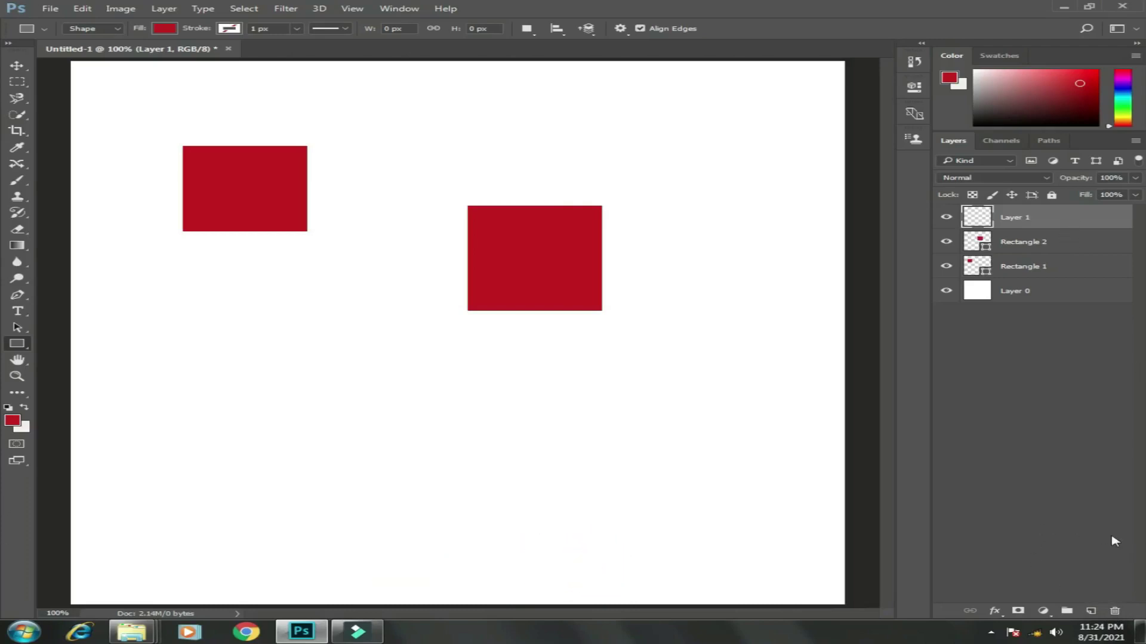
{"action": "left_click", "coordinate": [1068, 602]}
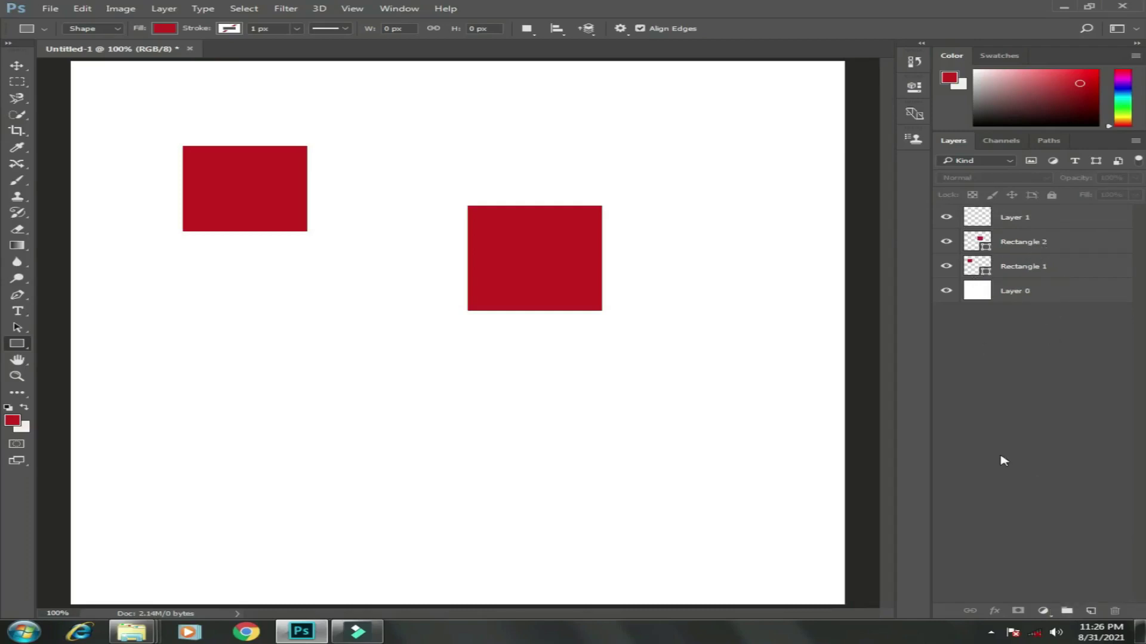
- Group Rectangle 1 and Rectangle 2 into Group 1, then exit a free transform unchanged
{"action": "left_click", "coordinate": [1065, 266]}
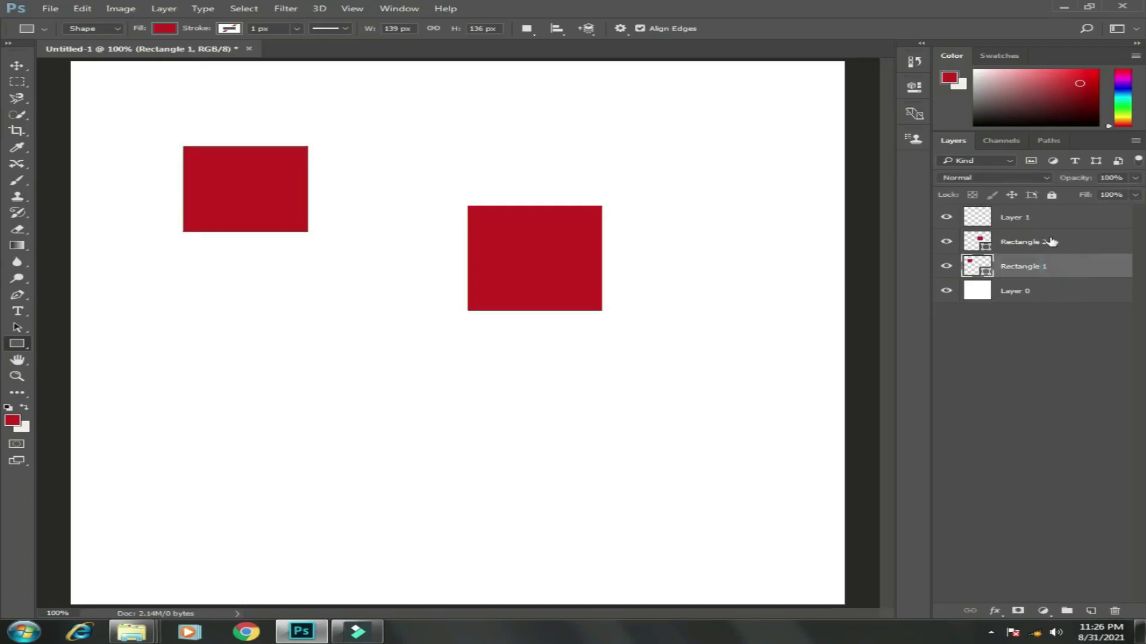
{"action": "left_click", "coordinate": [1050, 241], "text": "shift"}
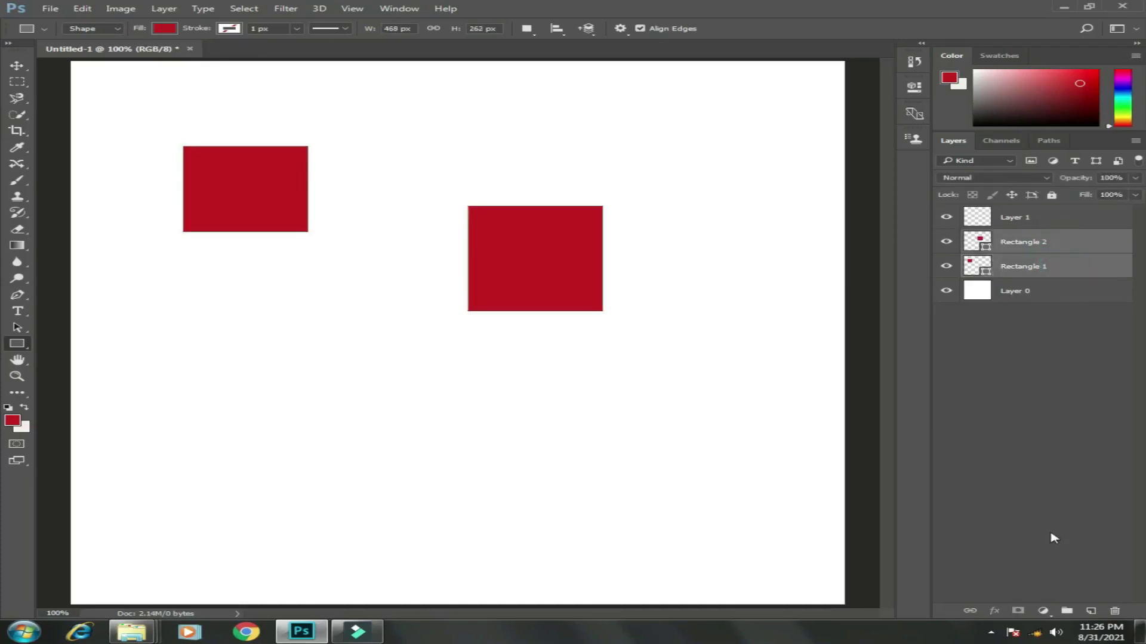
{"action": "left_click", "coordinate": [1067, 610]}
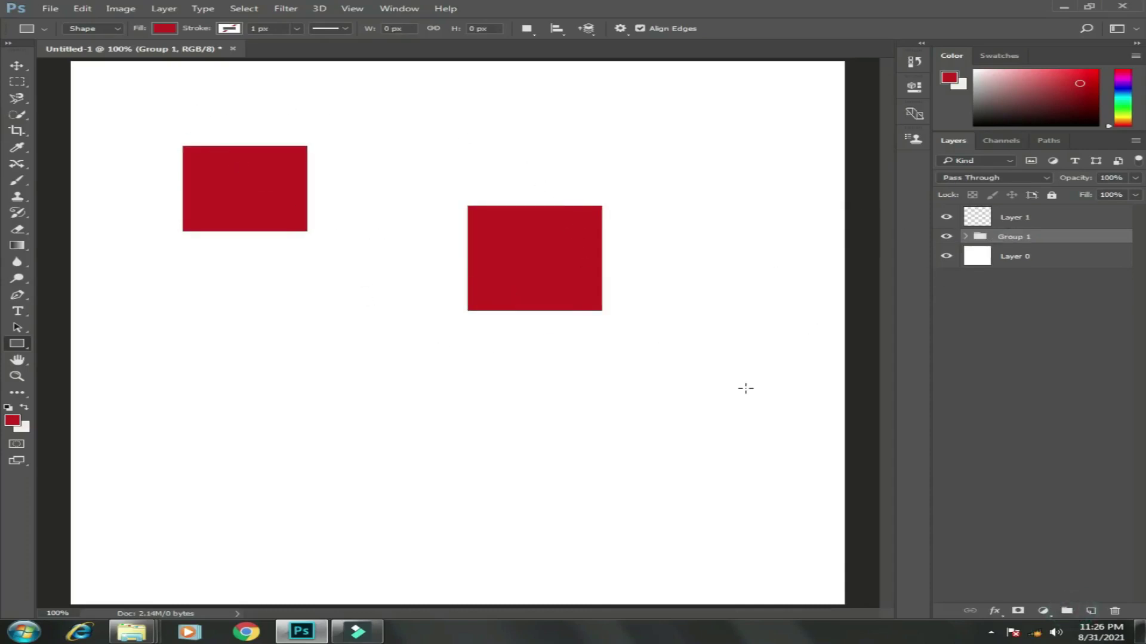
{"action": "key", "text": "ctrl+t"}
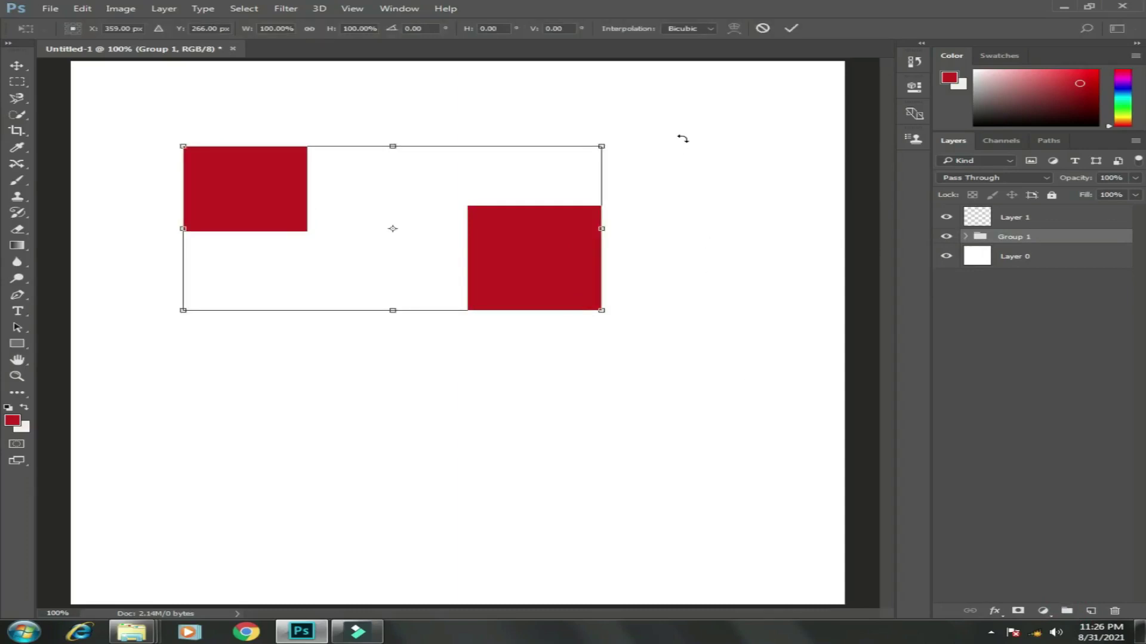
{"action": "key", "text": "u"}
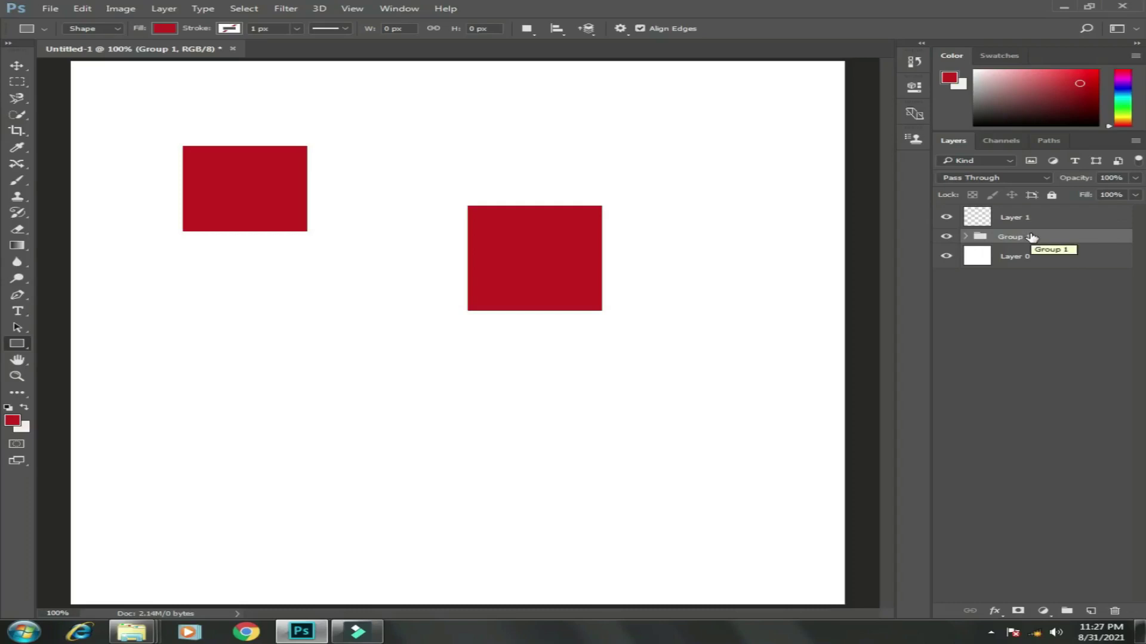
- Expand Group 1, select Rectangle 1, and exit a free transform leaving it unchanged
{"action": "left_click", "coordinate": [966, 237]}
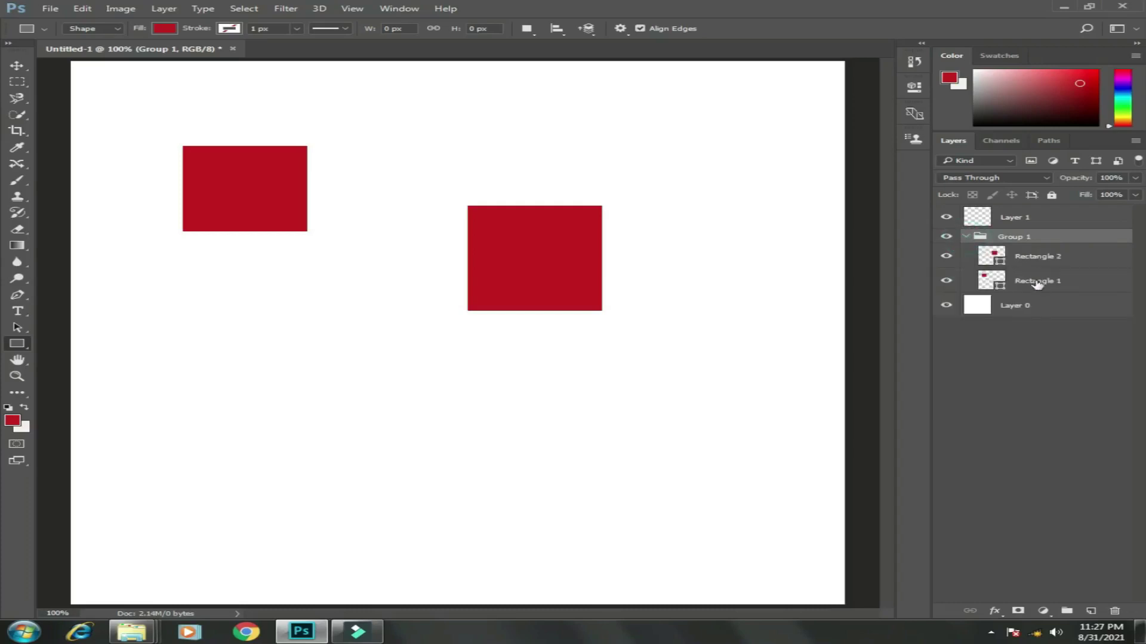
{"action": "left_click", "coordinate": [1073, 283]}
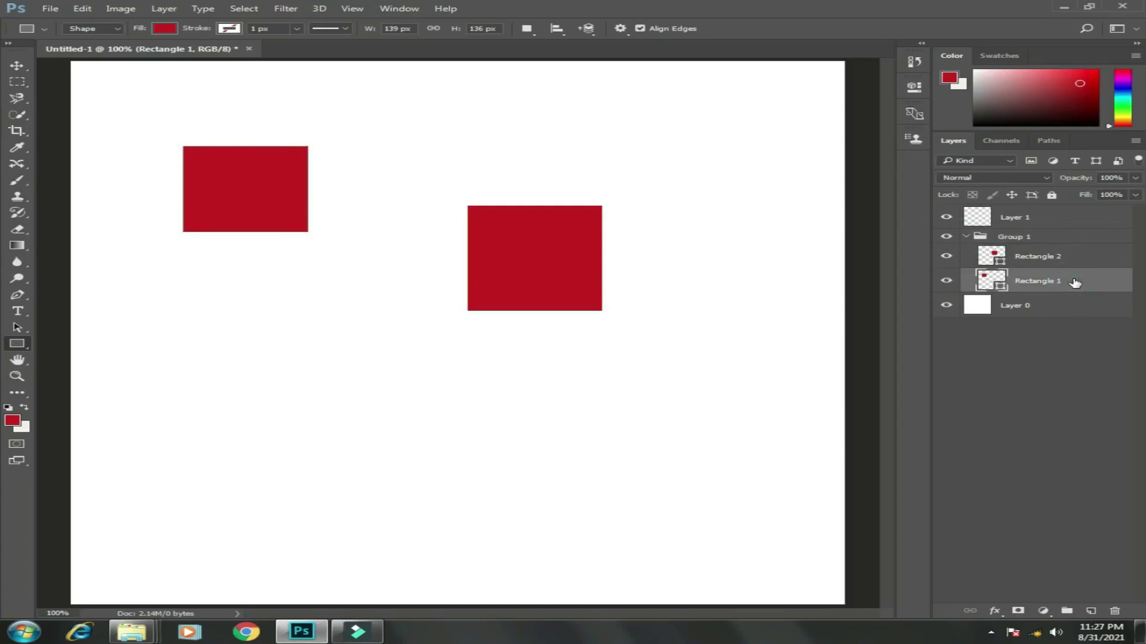
{"action": "key", "text": "ctrl+t"}
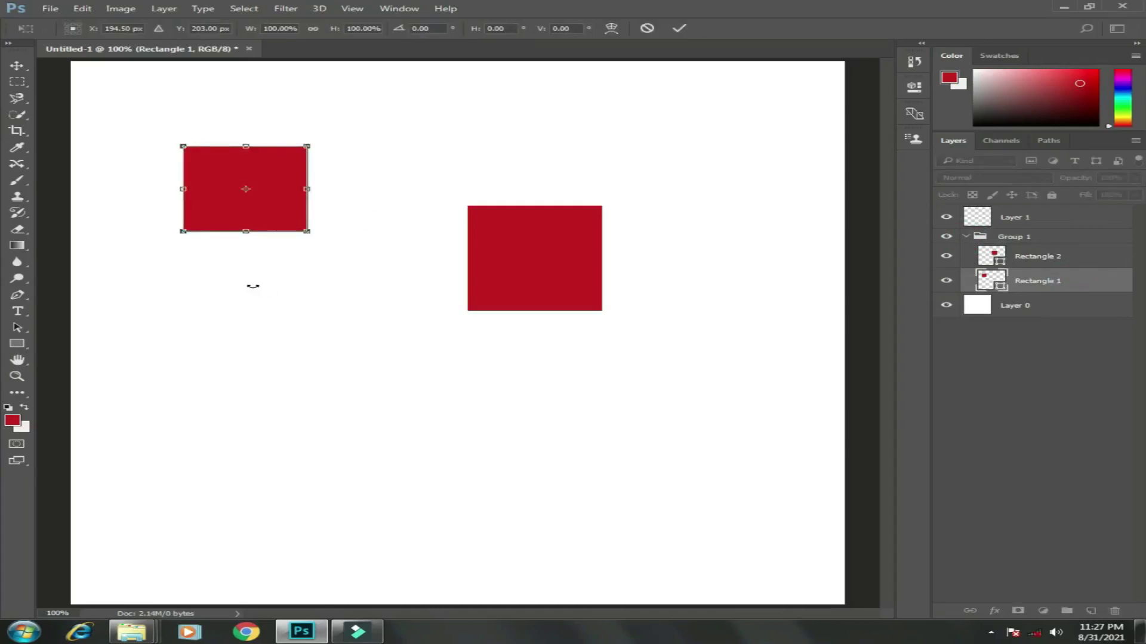
{"action": "key", "text": "Return"}
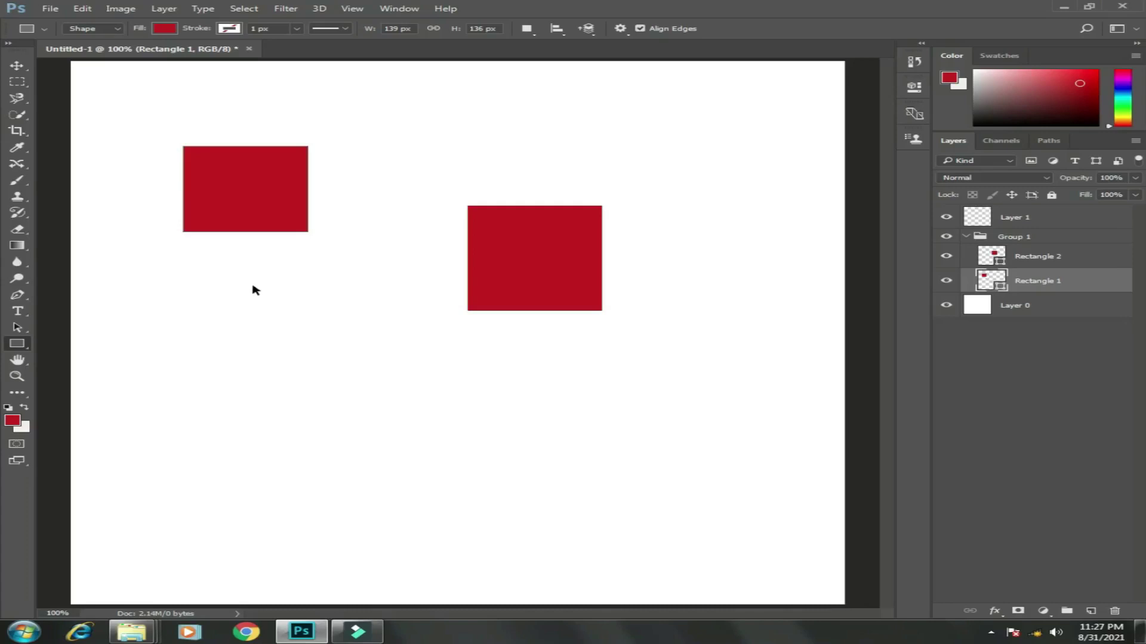
- Trash Rectangle 2, Rectangle 1 and then the empty Group 1
{"action": "left_click_drag", "start_coordinate": [1041, 257], "coordinate": [1116, 611]}
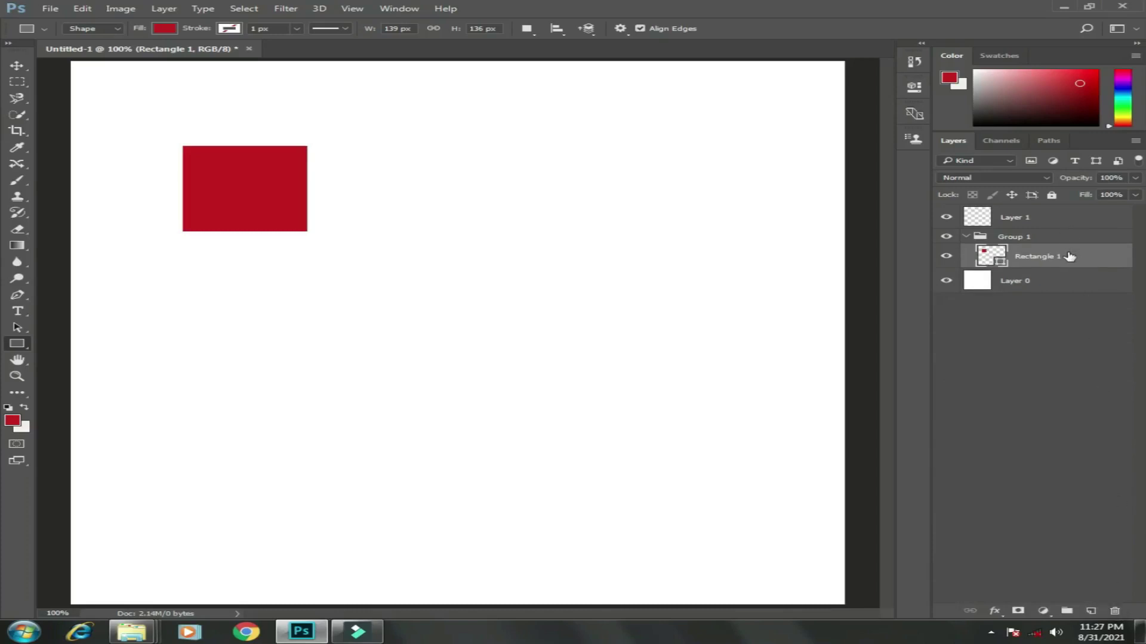
{"action": "left_click_drag", "start_coordinate": [1055, 257], "coordinate": [1119, 562]}
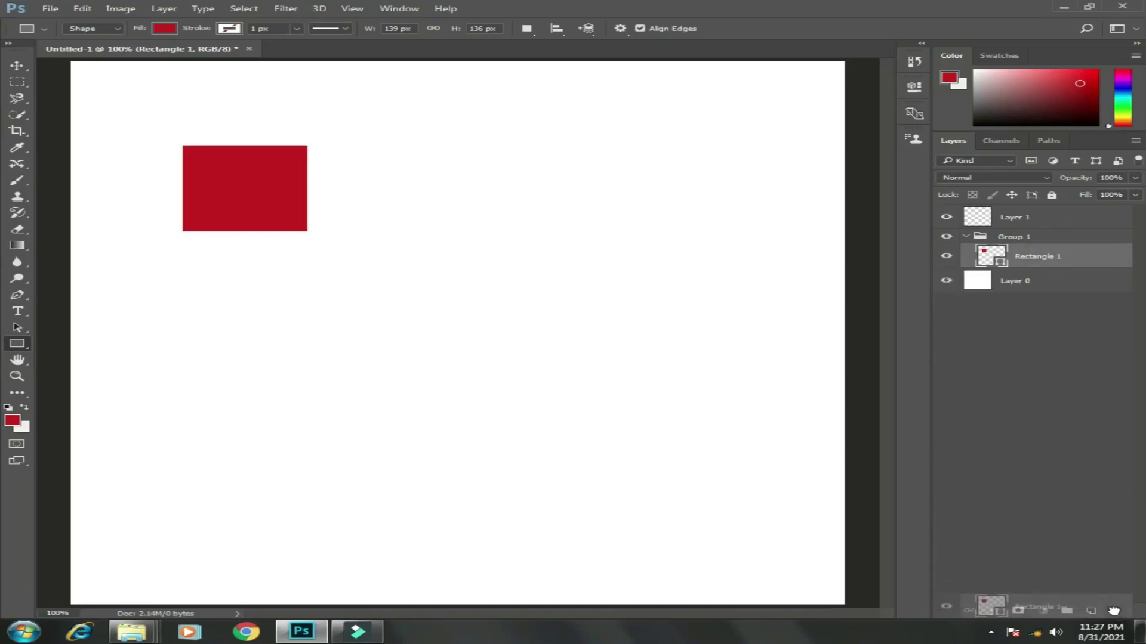
{"action": "left_click_drag", "start_coordinate": [1119, 562], "coordinate": [1116, 610]}
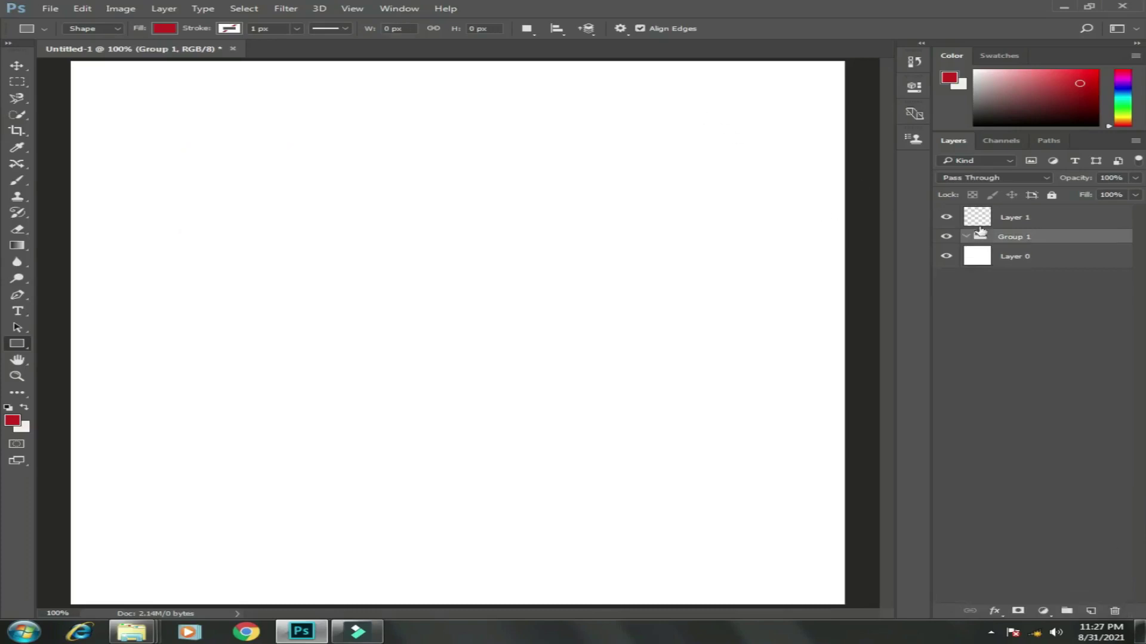
{"action": "left_click_drag", "start_coordinate": [1051, 234], "coordinate": [1109, 610]}
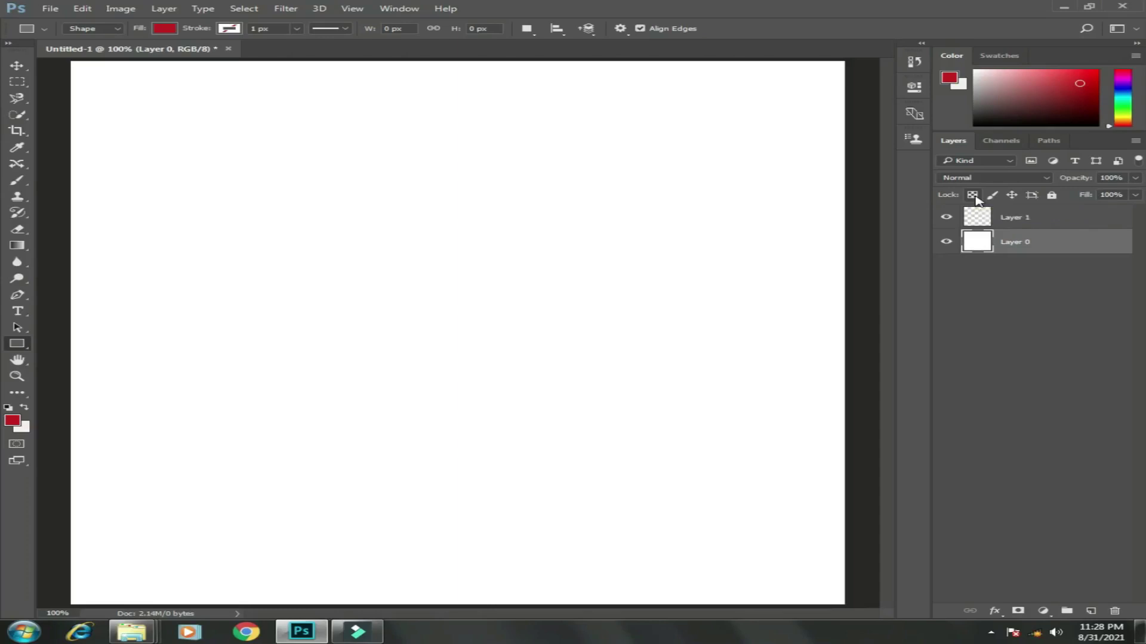
- Minimize Photoshop to reach the tree-and-meadow photo in File Explorer
{"action": "left_click", "coordinate": [1065, 8]}
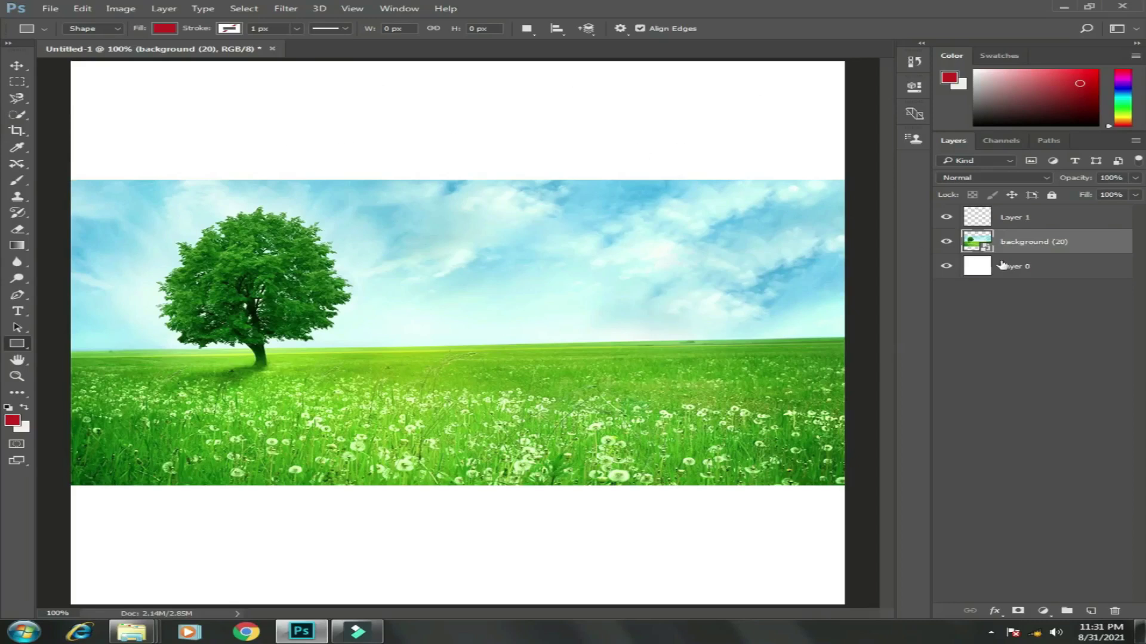
- Fill Layer 0 with the red foreground colour and lock its transparent pixels
{"action": "left_click", "coordinate": [1047, 273]}
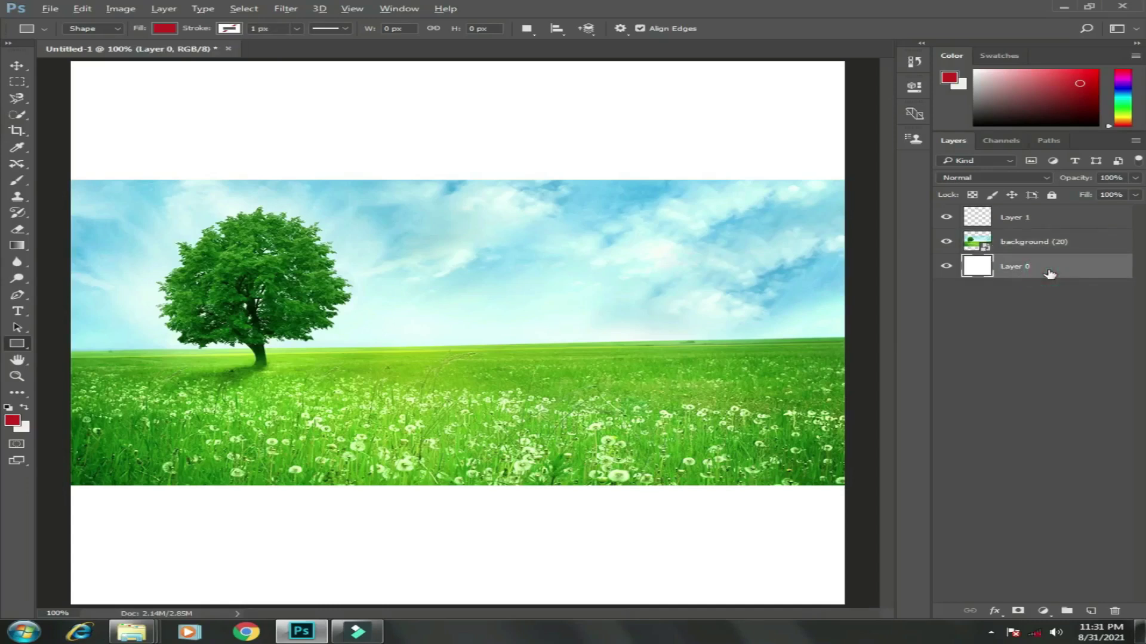
{"action": "key", "text": "alt+BackSpace"}
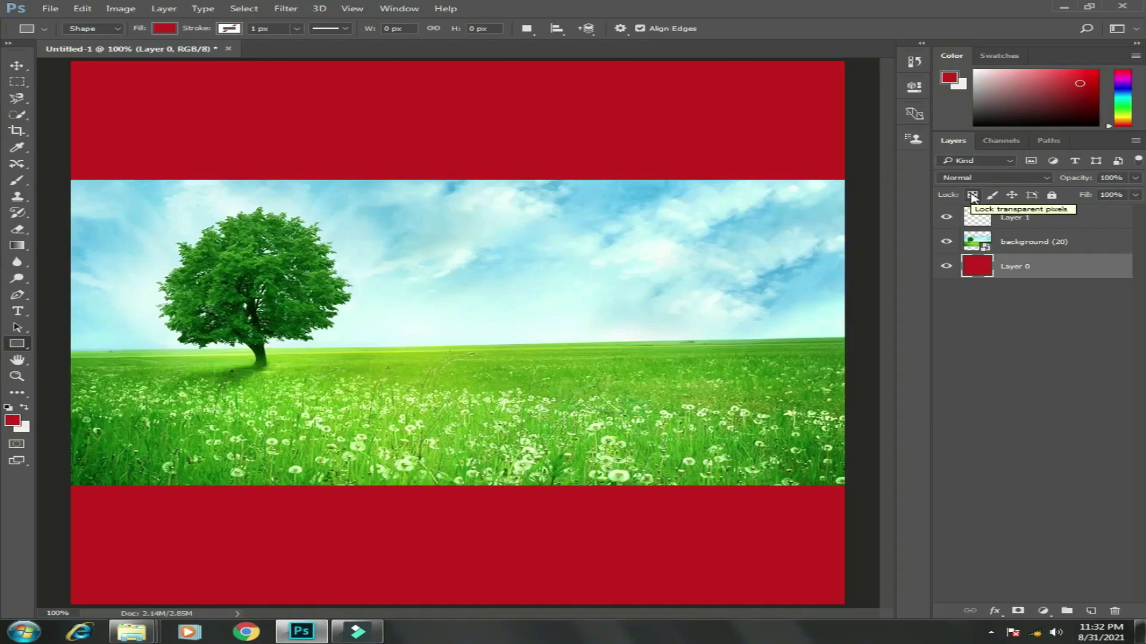
{"action": "left_click", "coordinate": [972, 196]}
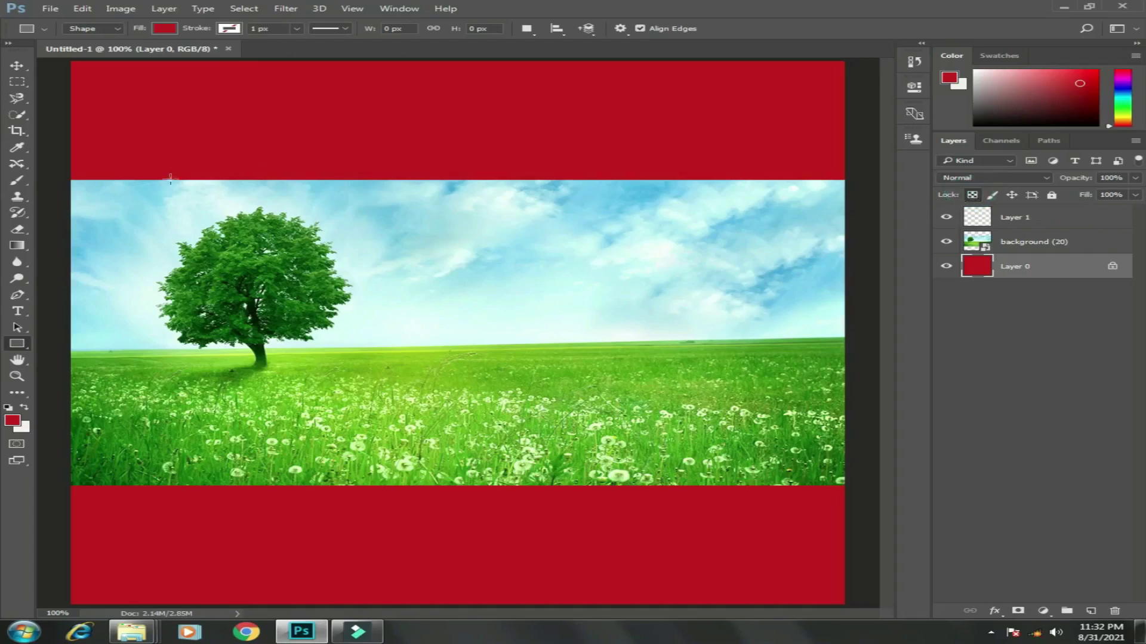
- Rasterize the background (20) photo, lock its transparent pixels, and paint one purple diagonal stroke
{"action": "left_click", "coordinate": [18, 181]}
{"action": "right_click", "coordinate": [18, 182]}
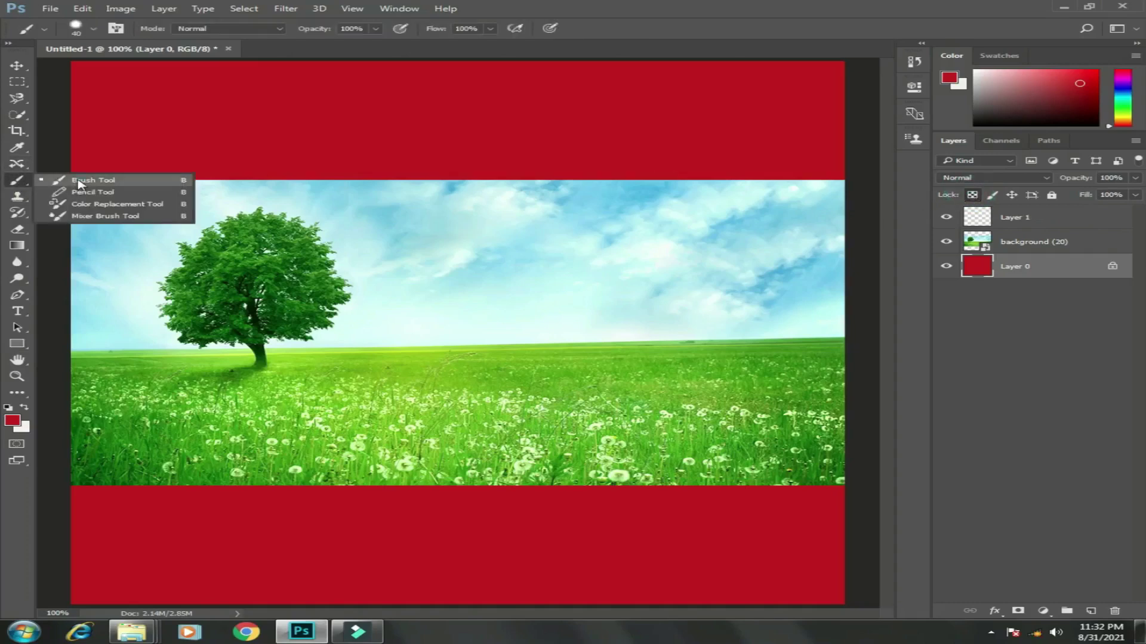
{"action": "left_click", "coordinate": [691, 126]}
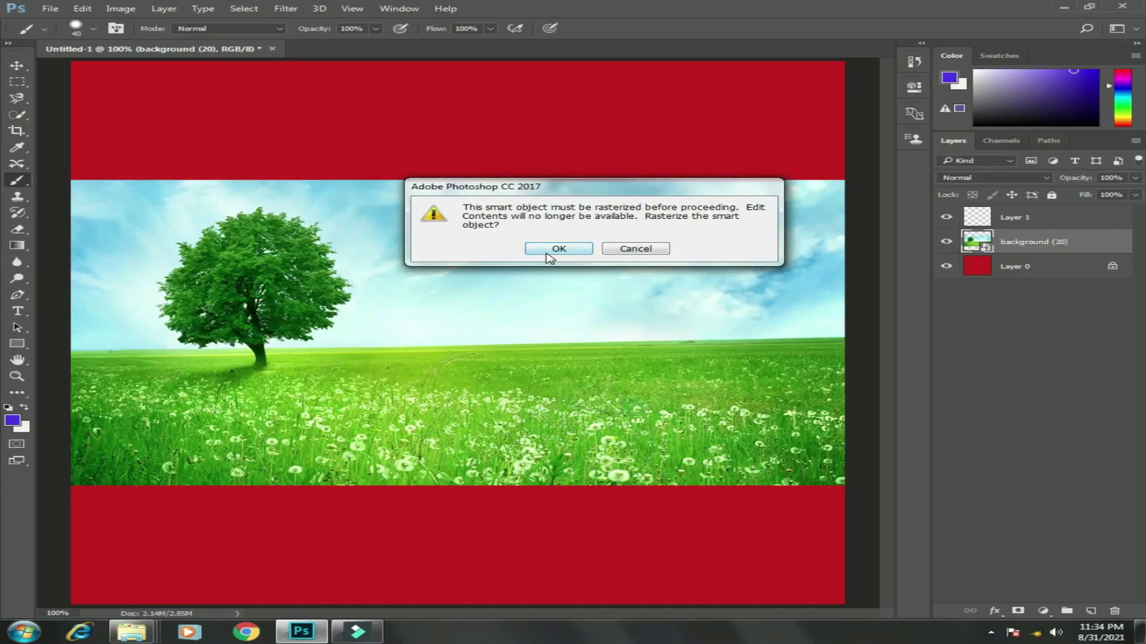
{"action": "left_click", "coordinate": [549, 256]}
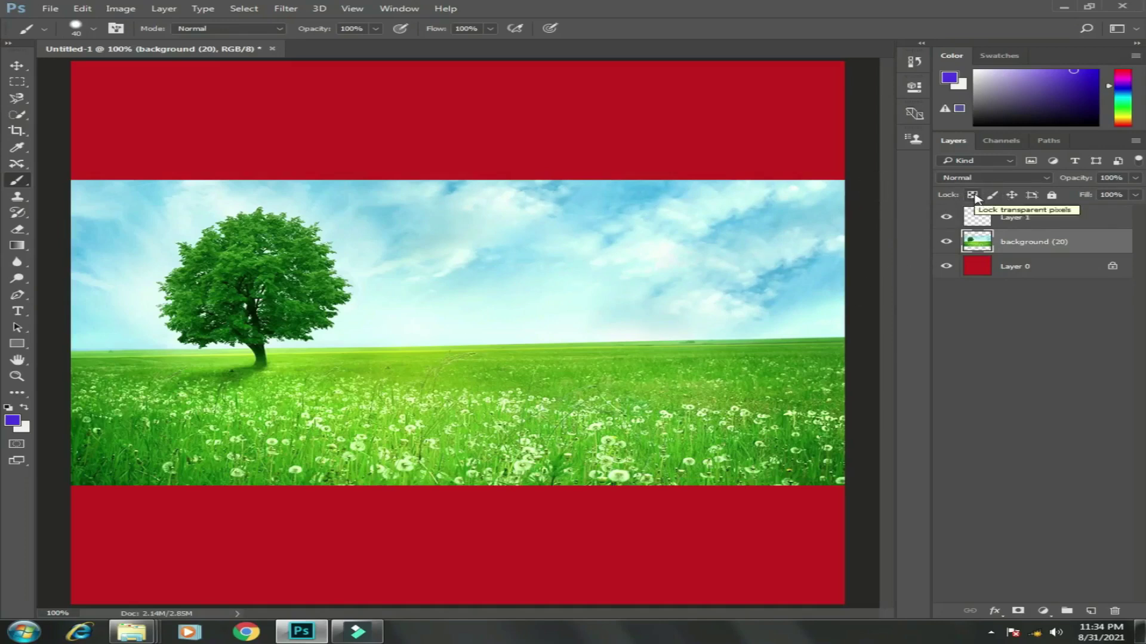
{"action": "left_click", "coordinate": [973, 195]}
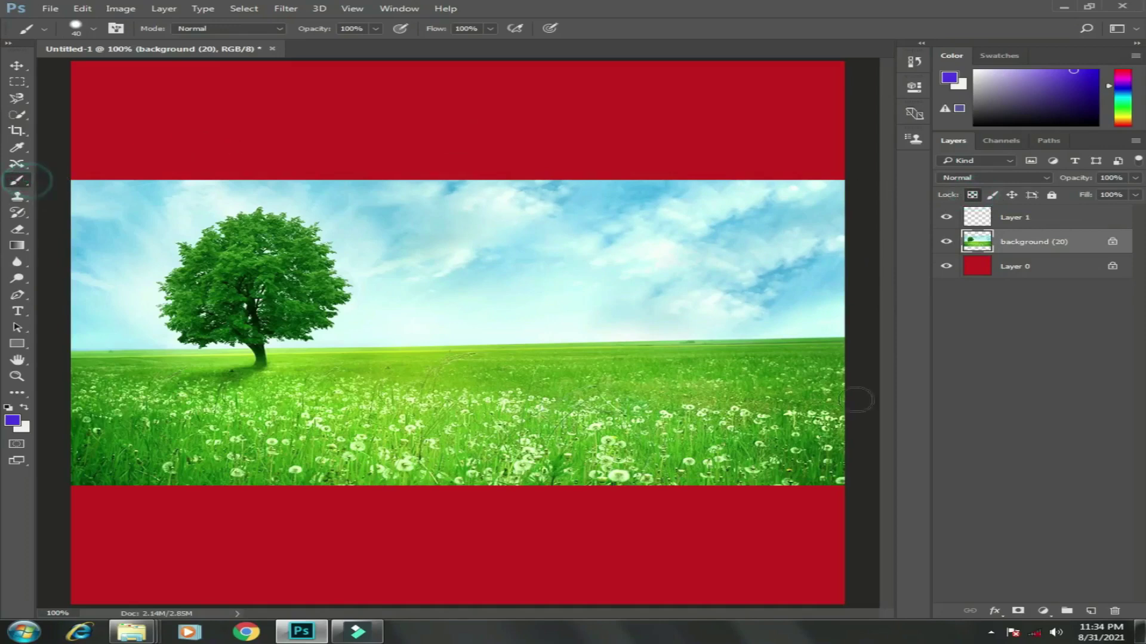
{"action": "left_click_drag", "start_coordinate": [669, 119], "coordinate": [469, 319]}
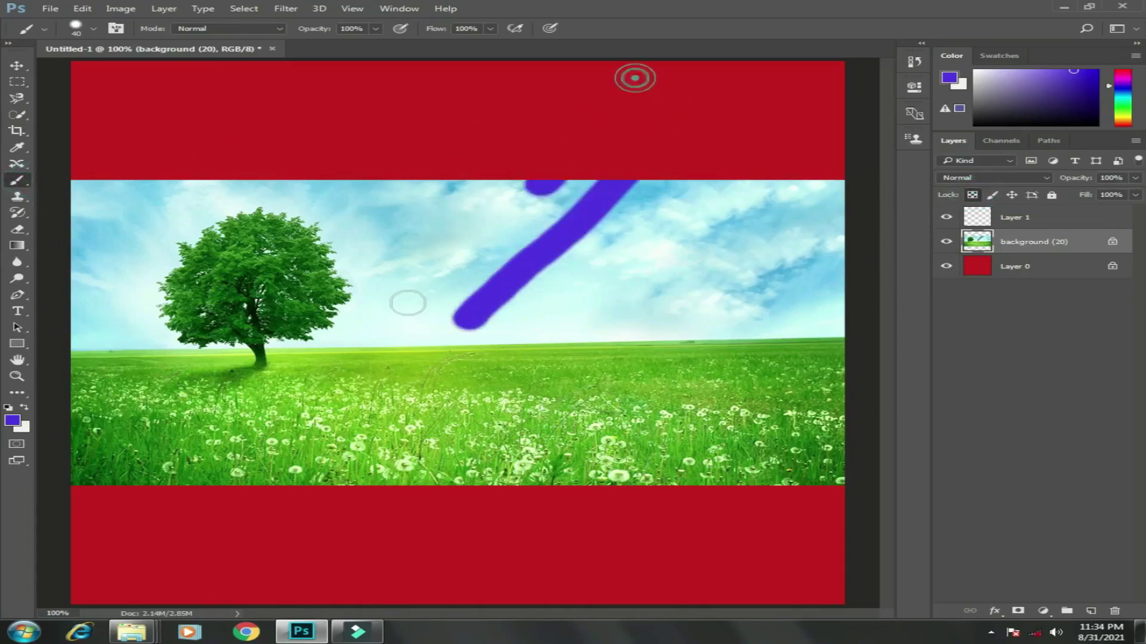
- Paint several long diagonal purple strokes across the sky and down over the tree
{"action": "left_click_drag", "start_coordinate": [634, 77], "coordinate": [361, 343]}
{"action": "left_click_drag", "start_coordinate": [487, 157], "coordinate": [333, 292]}
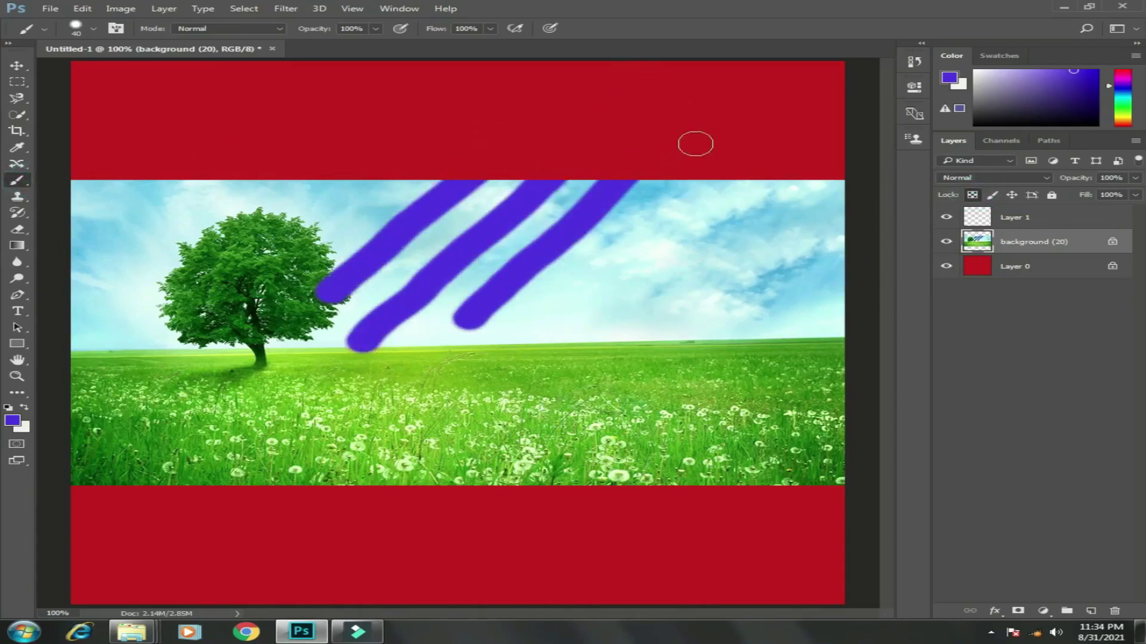
{"action": "left_click_drag", "start_coordinate": [744, 143], "coordinate": [606, 322]}
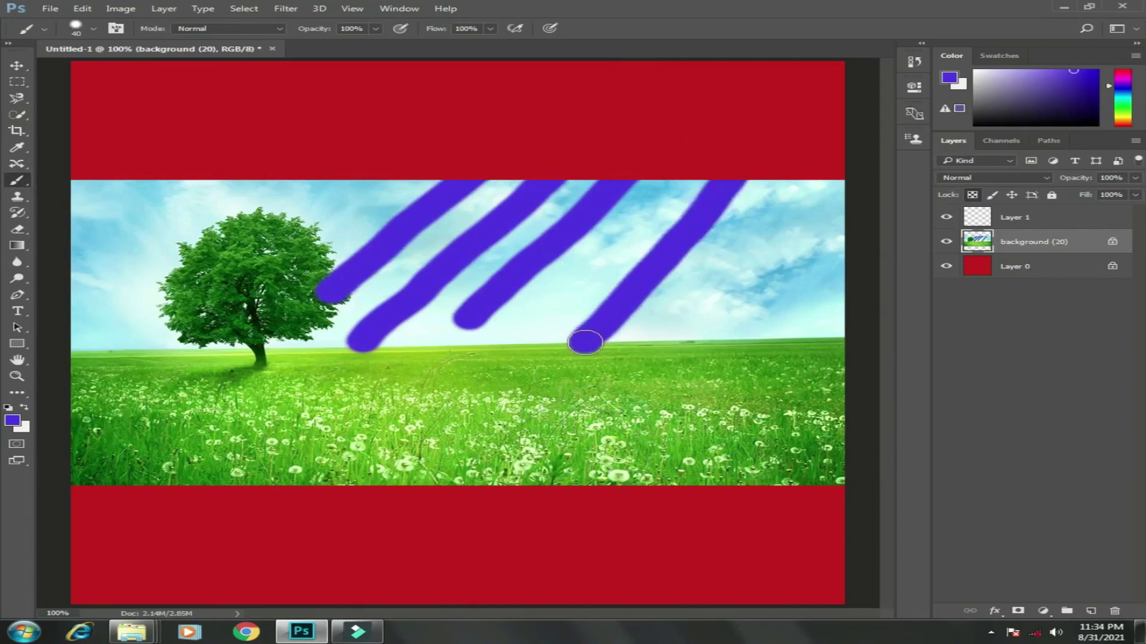
{"action": "mouse_move", "coordinate": [409, 145]}
{"action": "left_mouse_down"}
{"action": "mouse_move", "coordinate": [269, 341]}
{"action": "mouse_move", "coordinate": [189, 565]}
{"action": "left_mouse_up"}
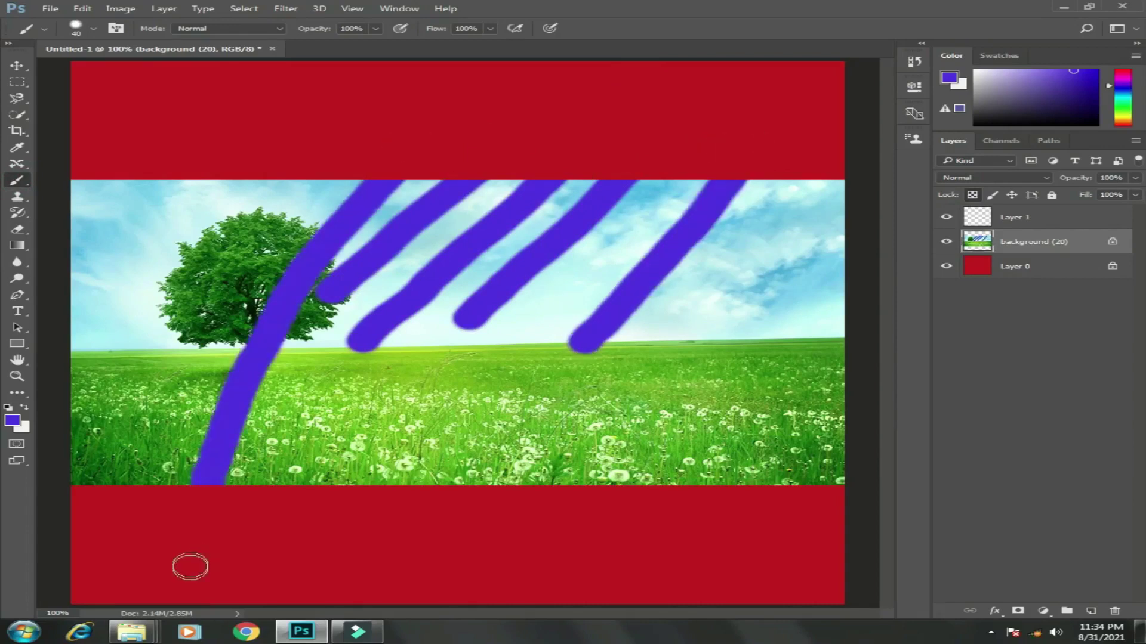
{"action": "left_click_drag", "start_coordinate": [772, 133], "coordinate": [486, 581]}
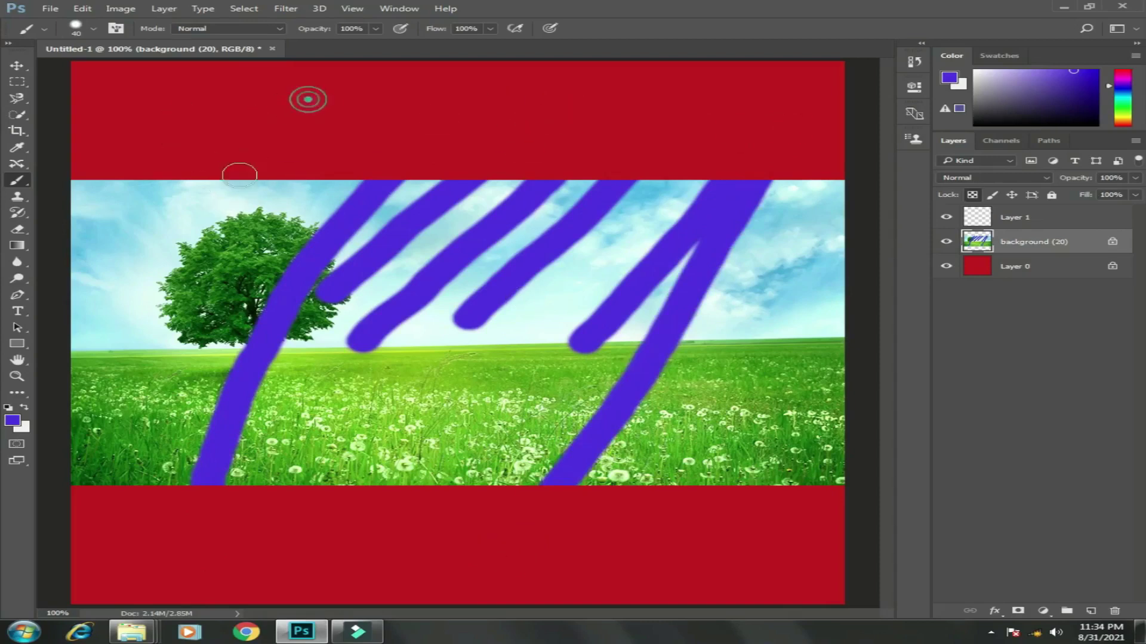
- Add shorter purple strokes around the tree, the photo's middle and the lower grass
{"action": "left_click_drag", "start_coordinate": [242, 173], "coordinate": [225, 196]}
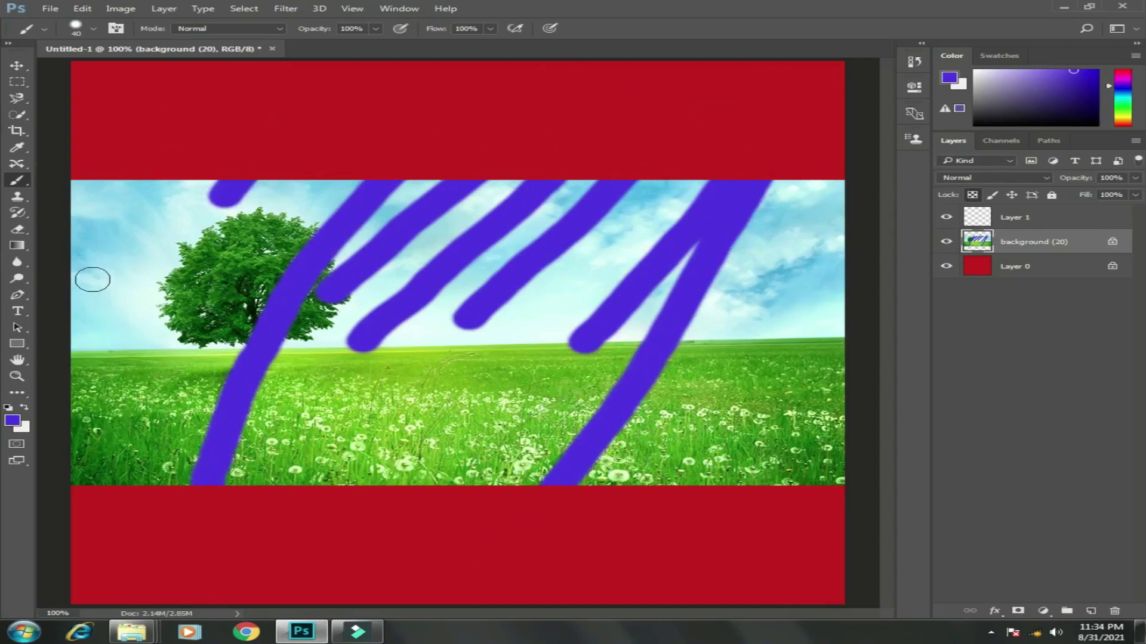
{"action": "left_click_drag", "start_coordinate": [143, 233], "coordinate": [101, 341]}
{"action": "left_click_drag", "start_coordinate": [226, 207], "coordinate": [182, 391]}
{"action": "left_click_drag", "start_coordinate": [435, 214], "coordinate": [435, 375]}
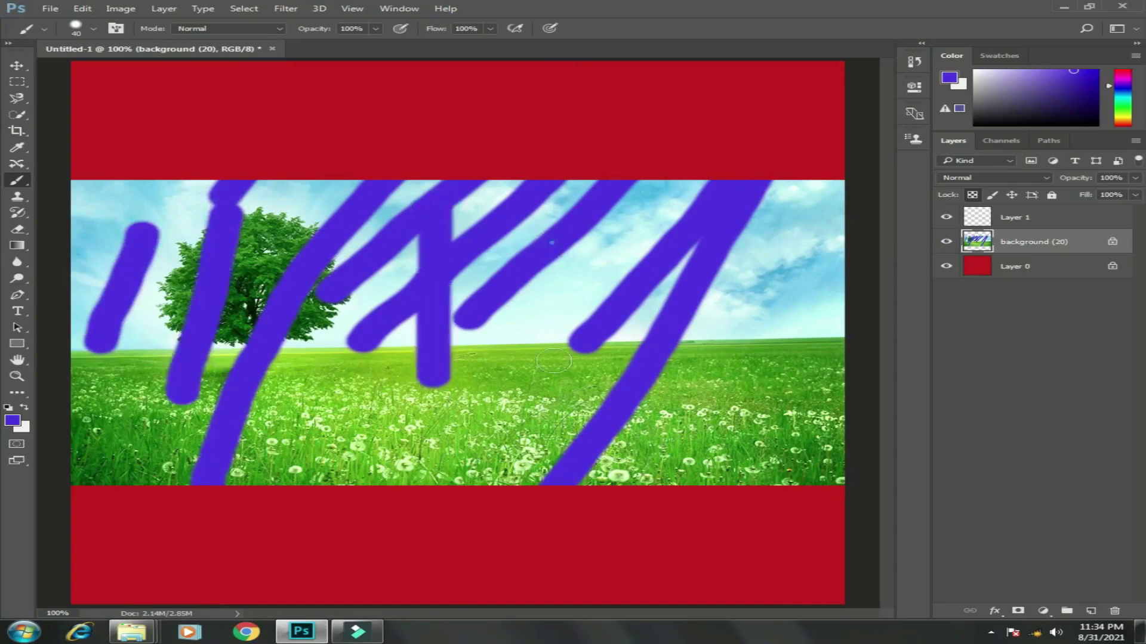
{"action": "left_click_drag", "start_coordinate": [549, 239], "coordinate": [555, 444]}
{"action": "mouse_move", "coordinate": [555, 274]}
{"action": "left_mouse_down"}
{"action": "mouse_move", "coordinate": [474, 477]}
{"action": "mouse_move", "coordinate": [489, 340]}
{"action": "left_mouse_up"}
{"action": "left_click_drag", "start_coordinate": [409, 317], "coordinate": [358, 480]}
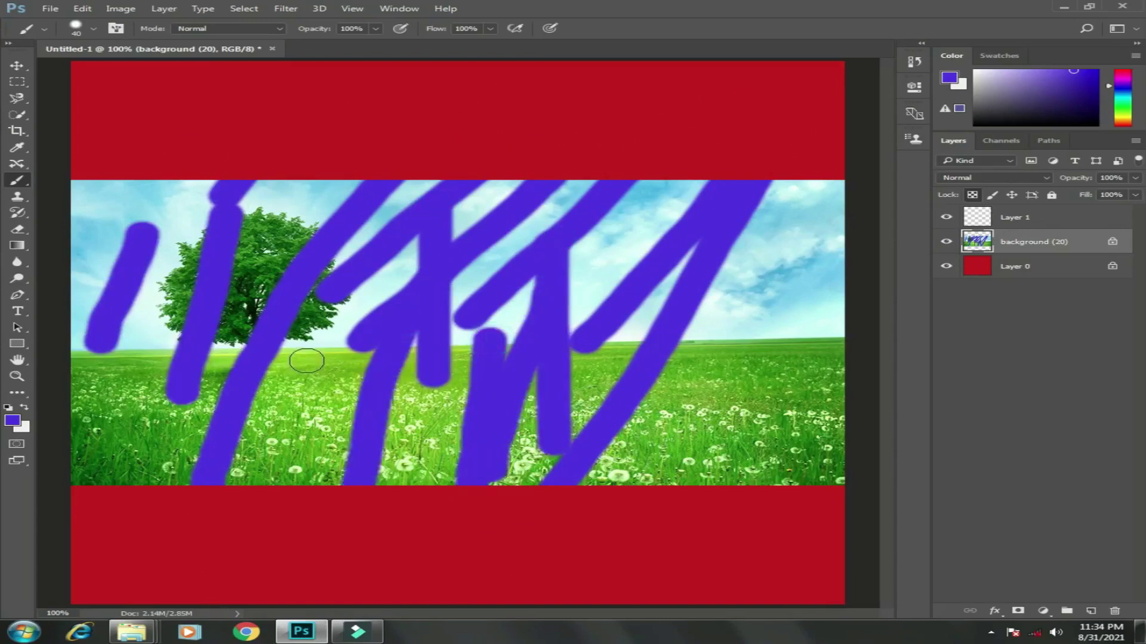
{"action": "left_click_drag", "start_coordinate": [306, 358], "coordinate": [294, 483]}
{"action": "left_click_drag", "start_coordinate": [504, 315], "coordinate": [495, 358]}
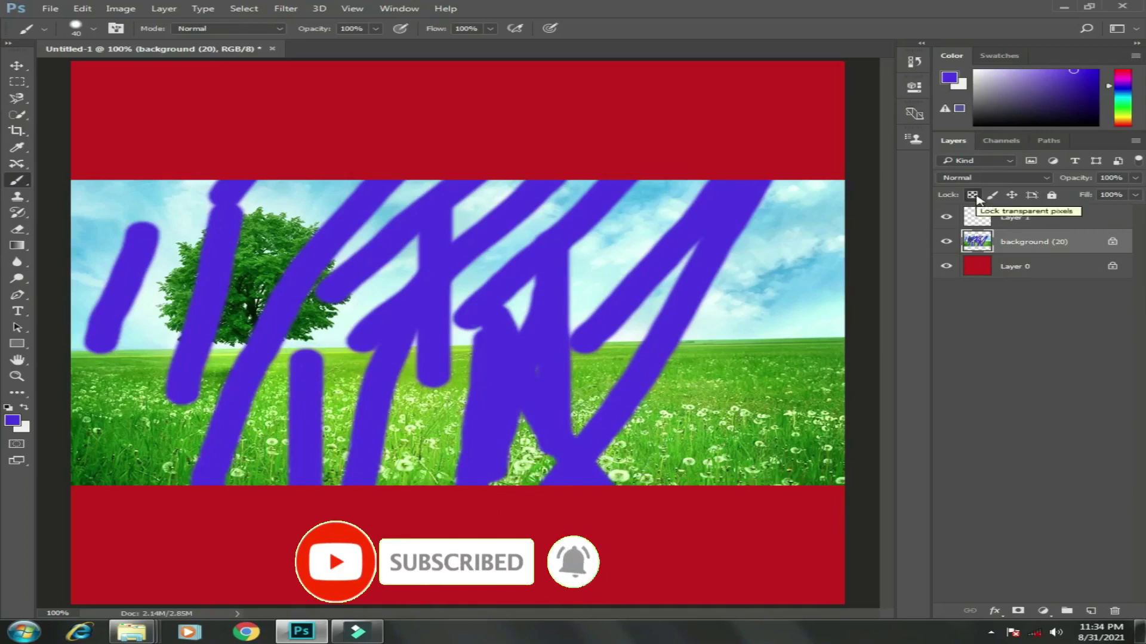
- Undo the purple strokes with Ctrl+Z and repeated Ctrl+Alt+Z, leaving two sky strokes
{"action": "key", "text": "ctrl+z"}
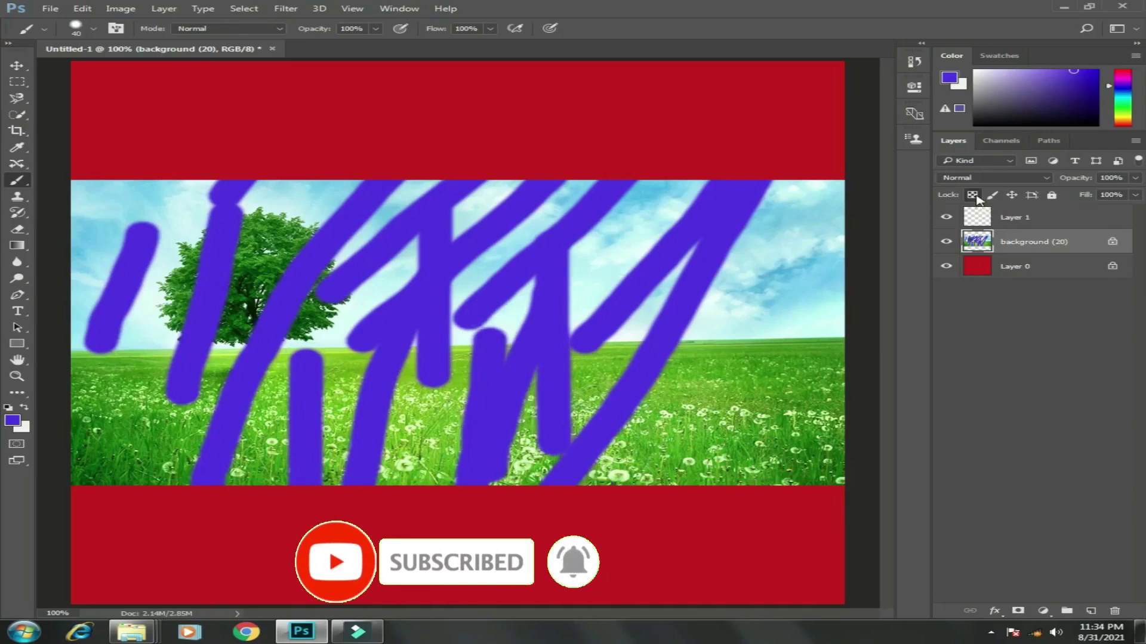
{"action": "key", "text": "ctrl+alt+z"}
{"action": "key", "text": "ctrl+alt+z"}
{"action": "key", "text": "ctrl+alt+z"}
{"action": "key", "text": "ctrl+alt+z"}
{"action": "key", "text": "ctrl+alt+z"}
{"action": "key", "text": "ctrl+alt+z"}
{"action": "key", "text": "ctrl+alt+z"}
{"action": "key", "text": "ctrl+alt+z"}
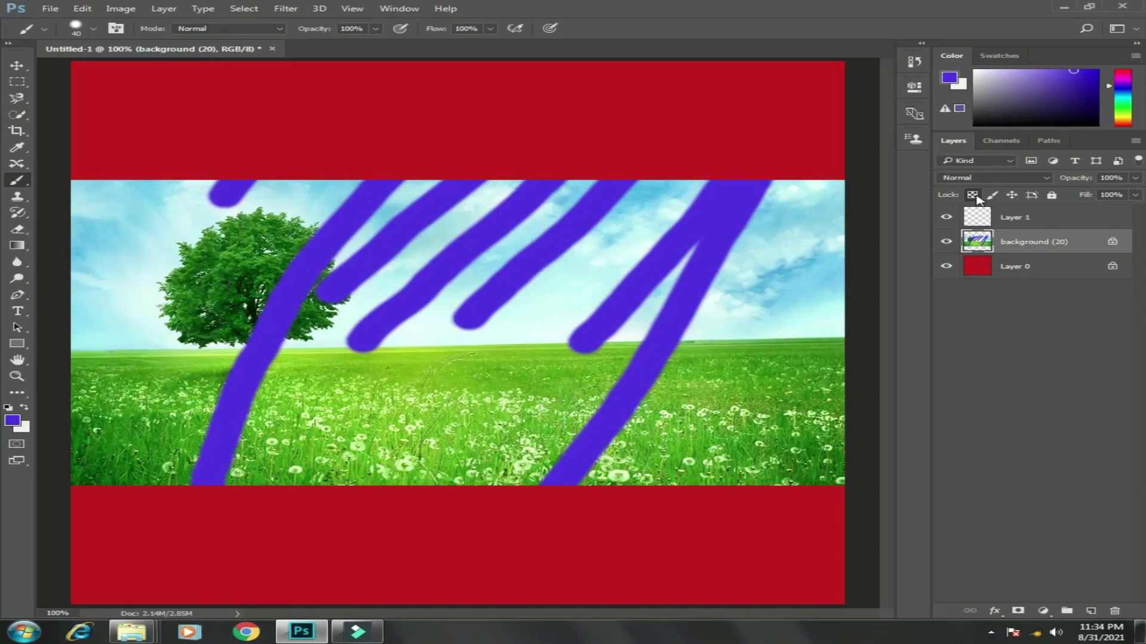
{"action": "key", "text": "ctrl+alt+z"}
{"action": "key", "text": "ctrl+alt+z"}
{"action": "key", "text": "ctrl+alt+z"}
{"action": "key", "text": "ctrl+alt+z"}
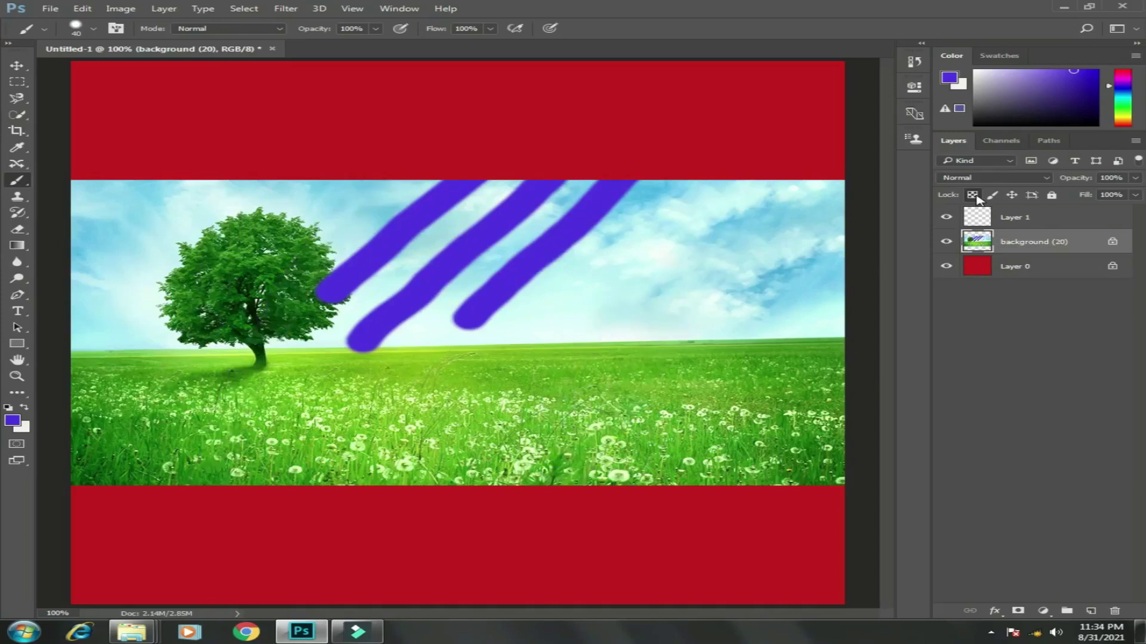
{"action": "key", "text": "ctrl+alt+z"}
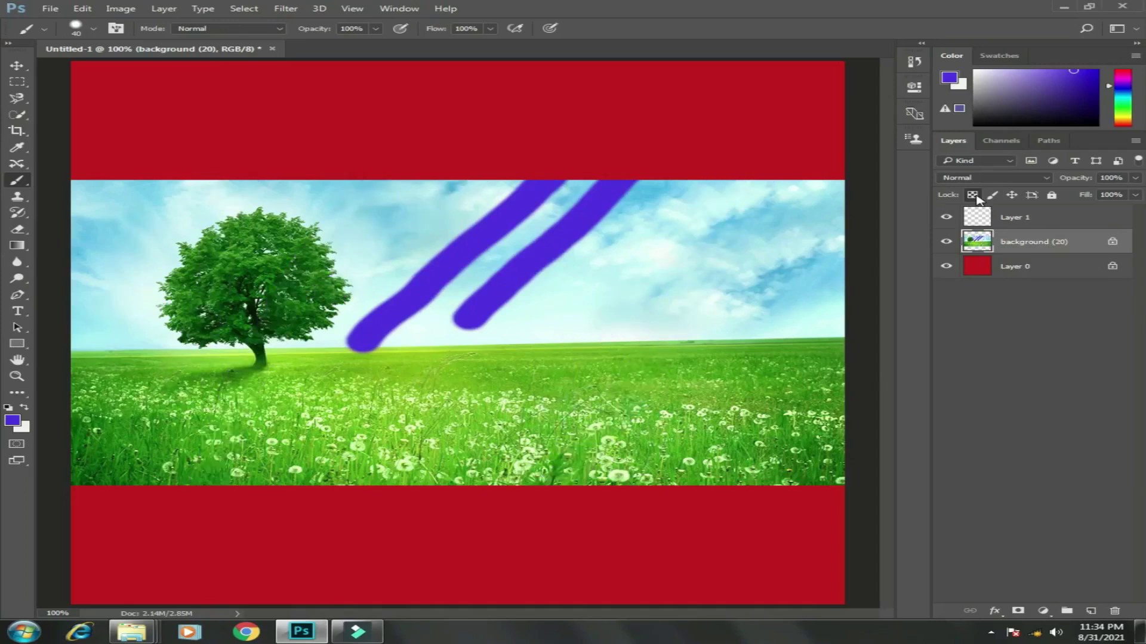
{"action": "key", "text": "ctrl+alt+z"}
{"action": "key", "text": "ctrl+alt+z"}
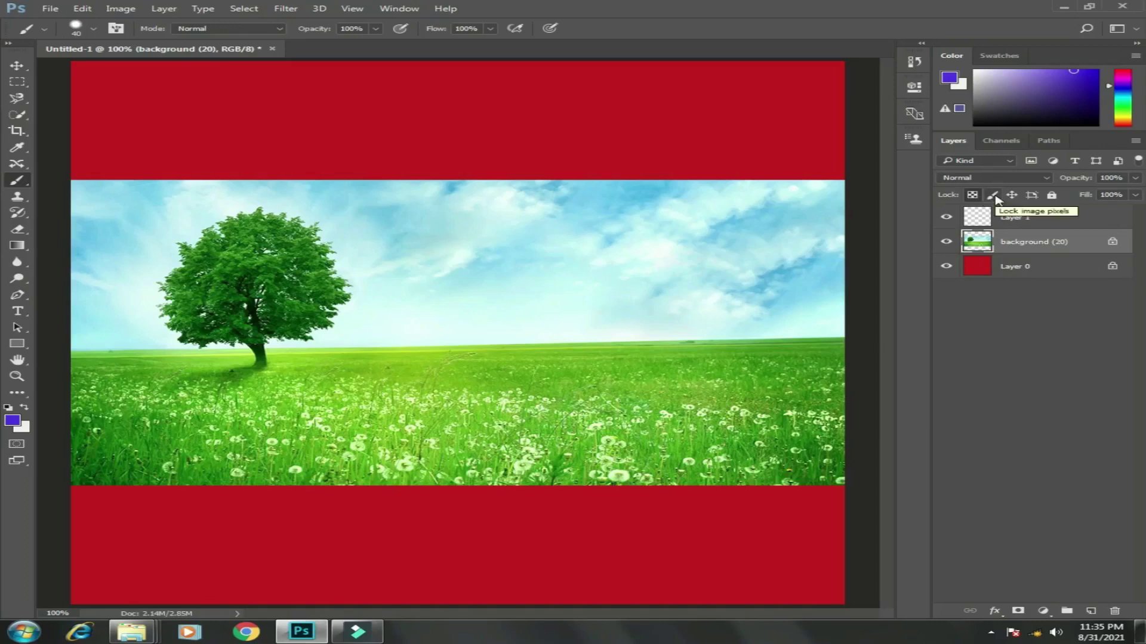
{"action": "left_click", "coordinate": [994, 197]}
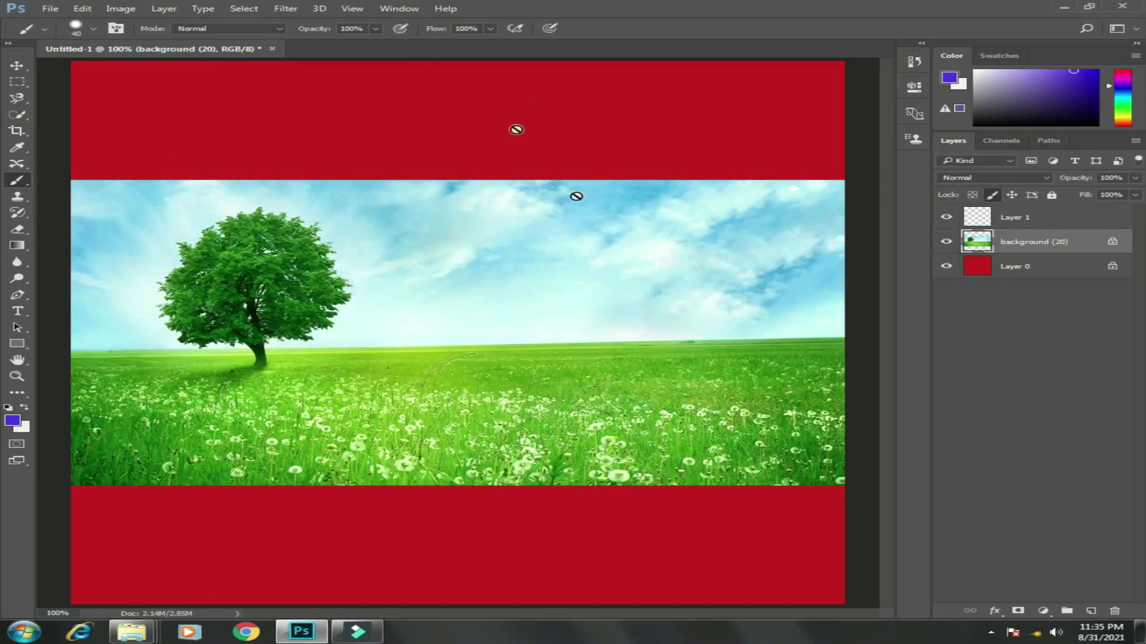
{"action": "left_click", "coordinate": [523, 93]}
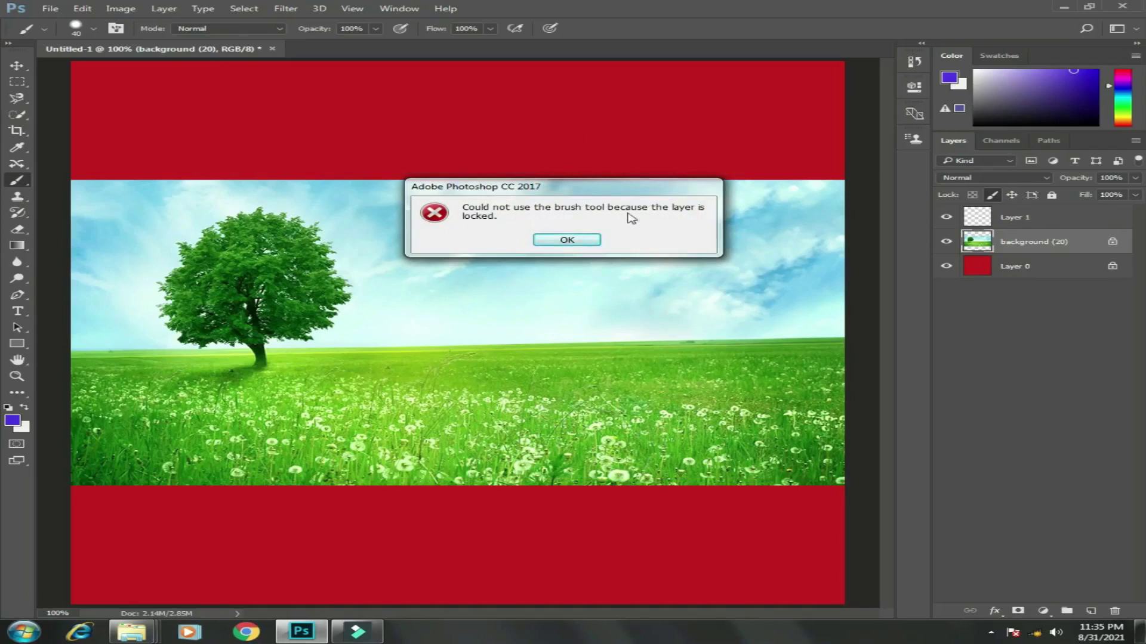
{"action": "left_click", "coordinate": [580, 242]}
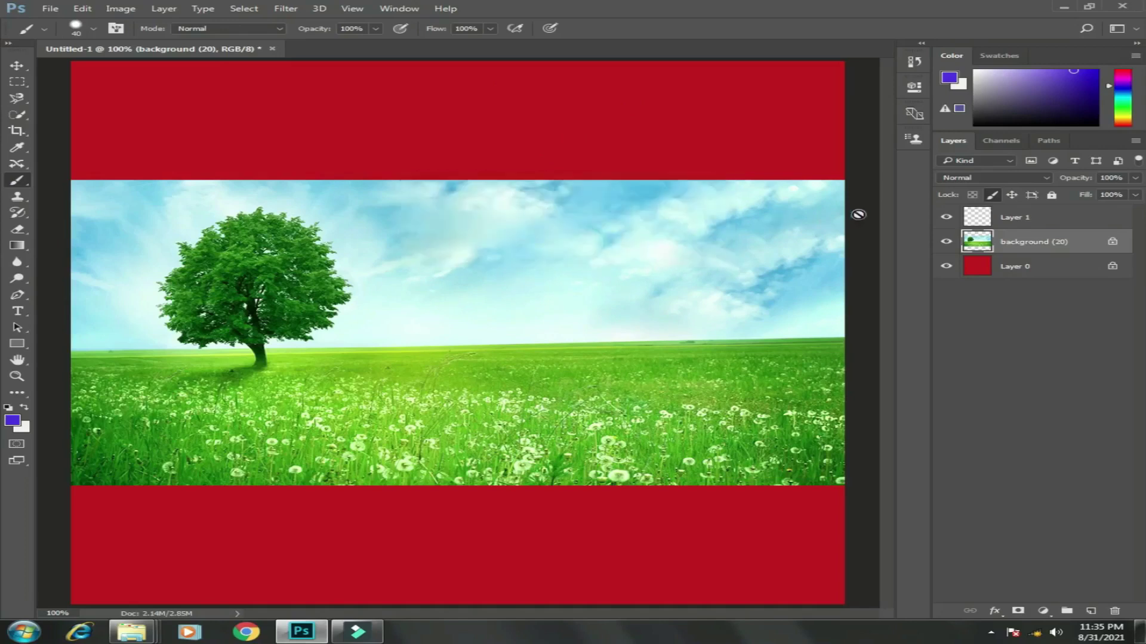
{"action": "left_click", "coordinate": [992, 197]}
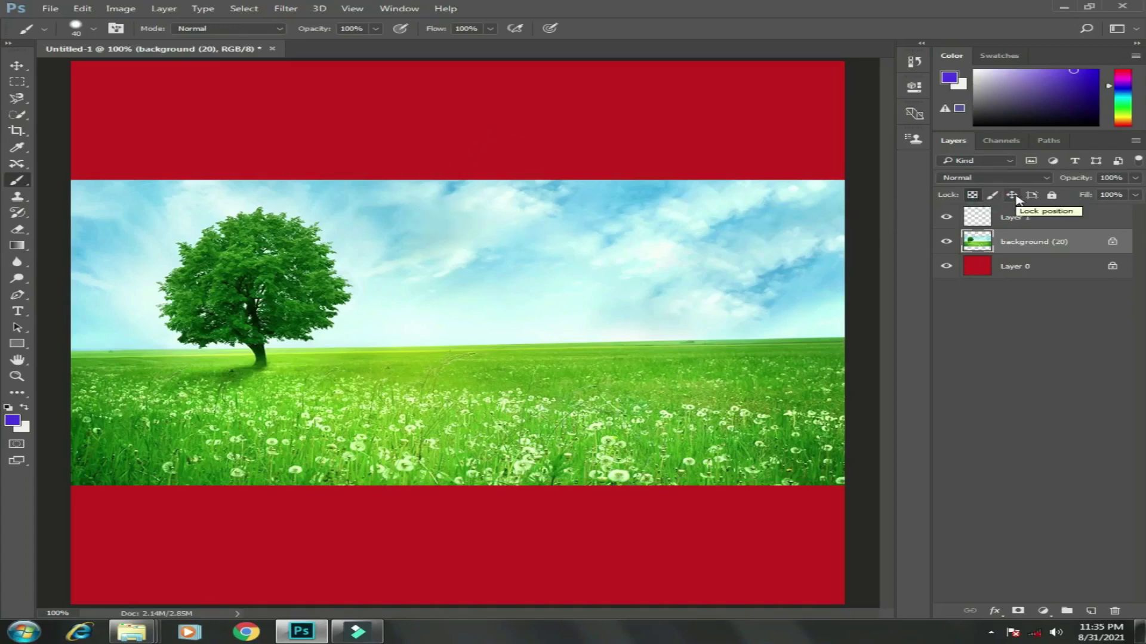
- Nudge the photo slightly down-left, paint five purple test strokes, then undo the last two
{"action": "left_click", "coordinate": [17, 65]}
{"action": "mouse_move", "coordinate": [368, 265]}
{"action": "left_mouse_down"}
{"action": "mouse_move", "coordinate": [316, 230]}
{"action": "mouse_move", "coordinate": [361, 278]}
{"action": "left_mouse_up"}
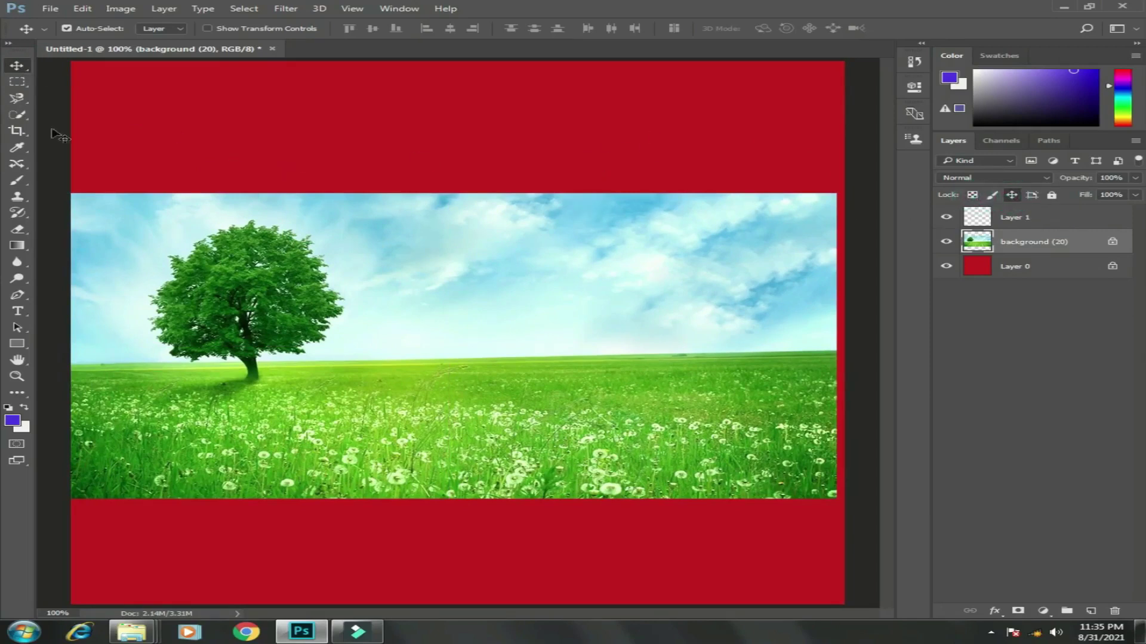
{"action": "left_click", "coordinate": [17, 179]}
{"action": "left_click_drag", "start_coordinate": [428, 174], "coordinate": [331, 346]}
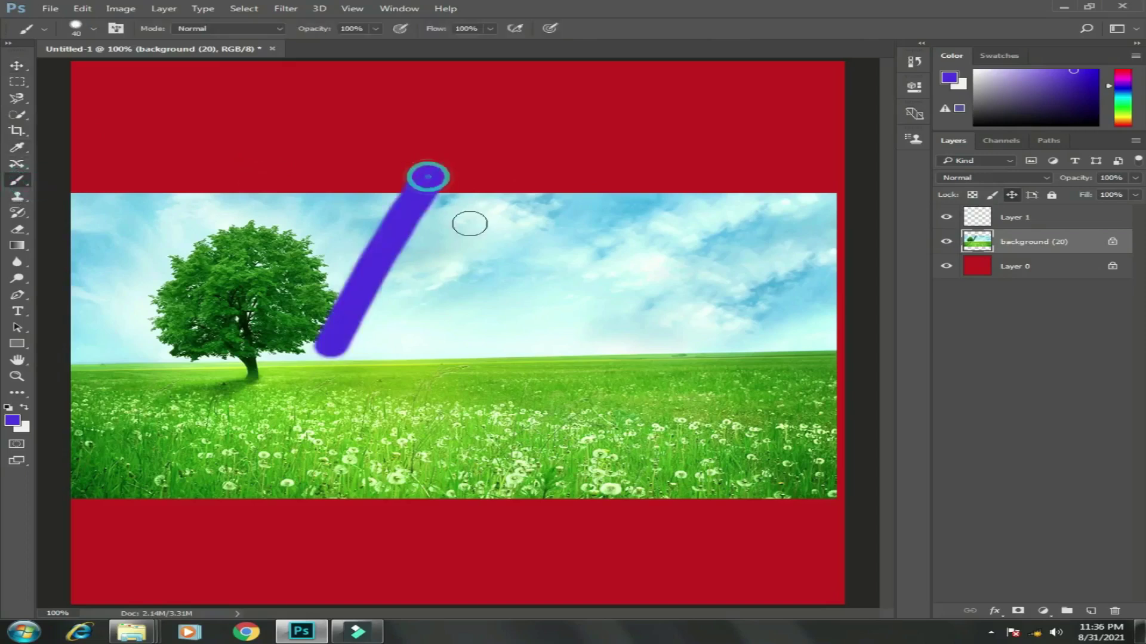
{"action": "left_click_drag", "start_coordinate": [558, 167], "coordinate": [473, 357]}
{"action": "left_click_drag", "start_coordinate": [710, 167], "coordinate": [591, 439]}
{"action": "left_click_drag", "start_coordinate": [353, 139], "coordinate": [273, 434]}
{"action": "left_click_drag", "start_coordinate": [239, 176], "coordinate": [197, 391]}
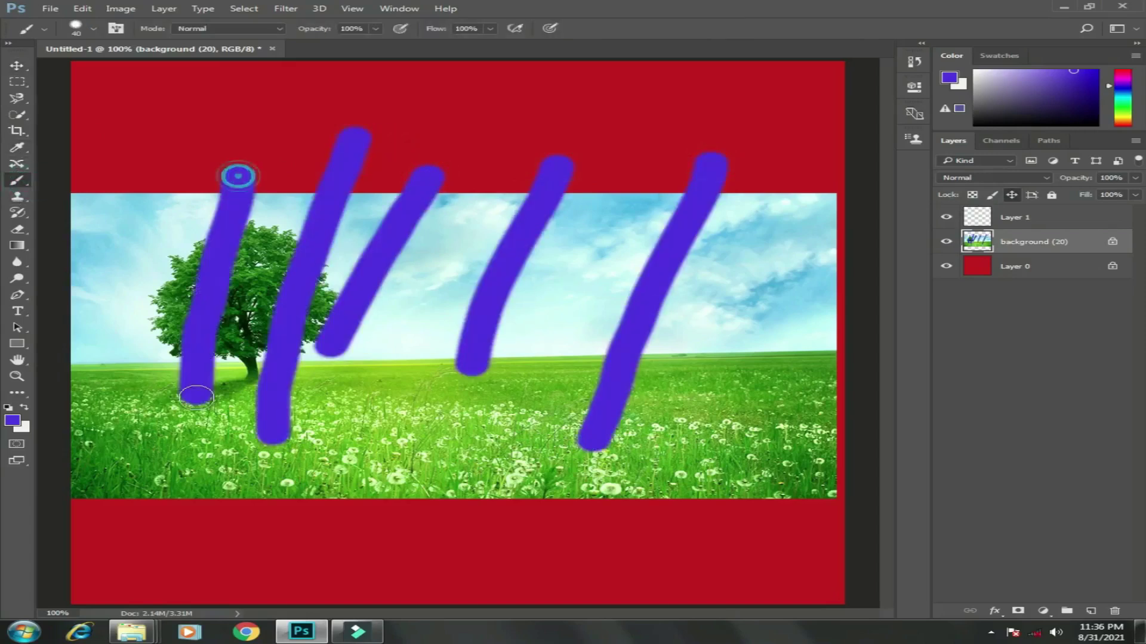
{"action": "key", "text": "ctrl+alt+z"}
{"action": "key", "text": "ctrl+alt+z"}
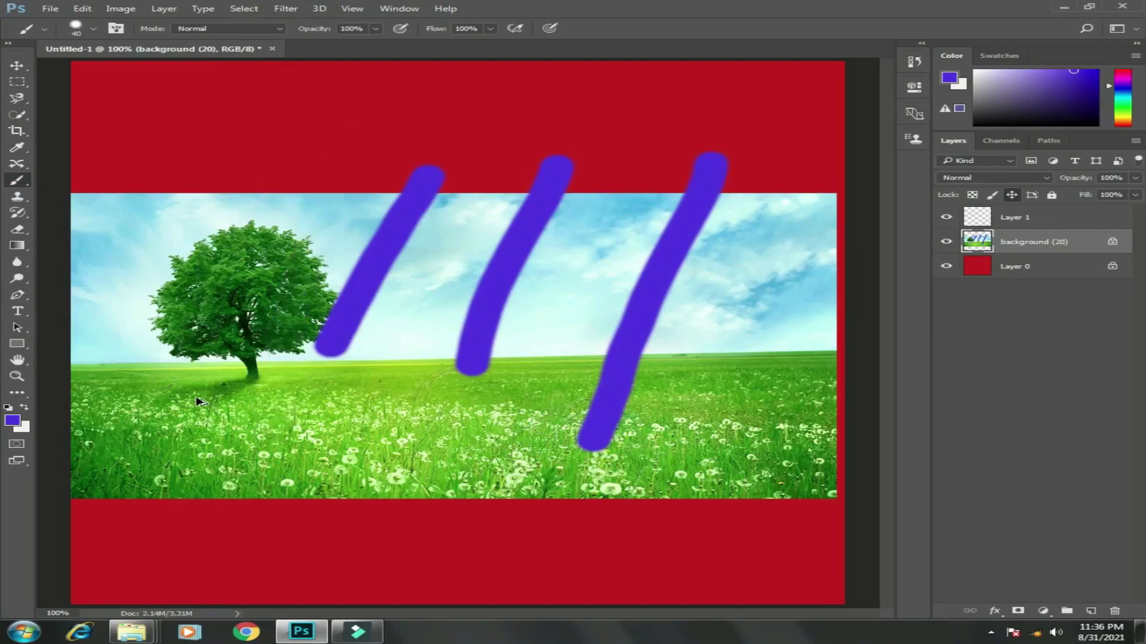
{"action": "key", "text": "ctrl+alt+z"}
{"action": "key", "text": "ctrl+alt+z"}
{"action": "key", "text": "ctrl+alt+z"}
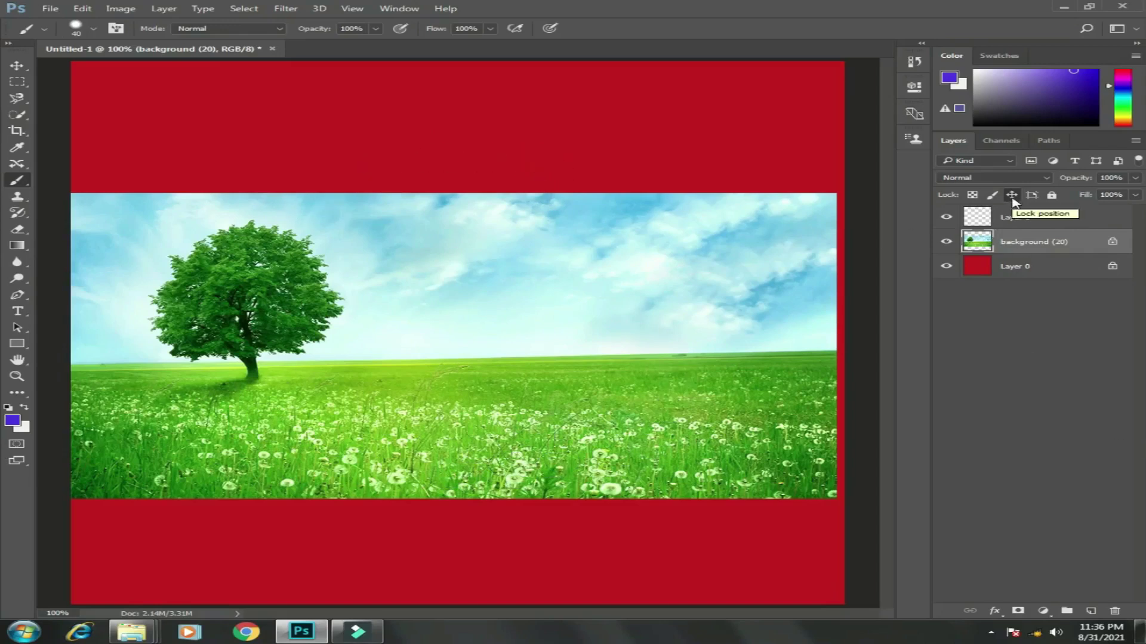
- Turn off Lock position on the background (20) layer in the Layers panel
{"action": "left_click", "coordinate": [1012, 196]}
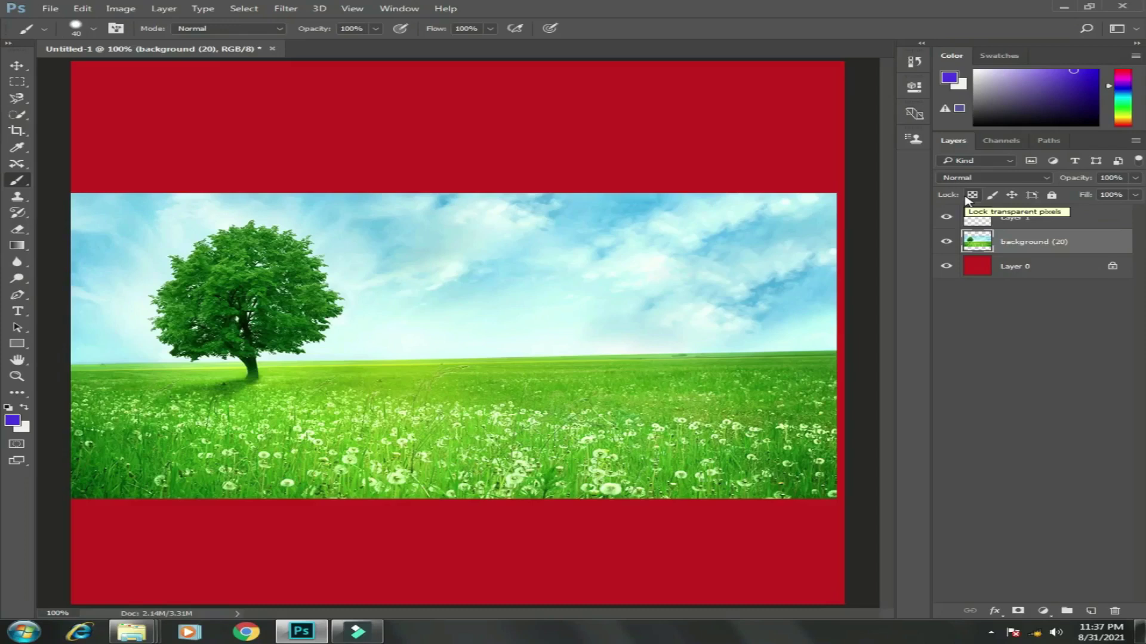
{"action": "left_click", "coordinate": [1053, 196]}
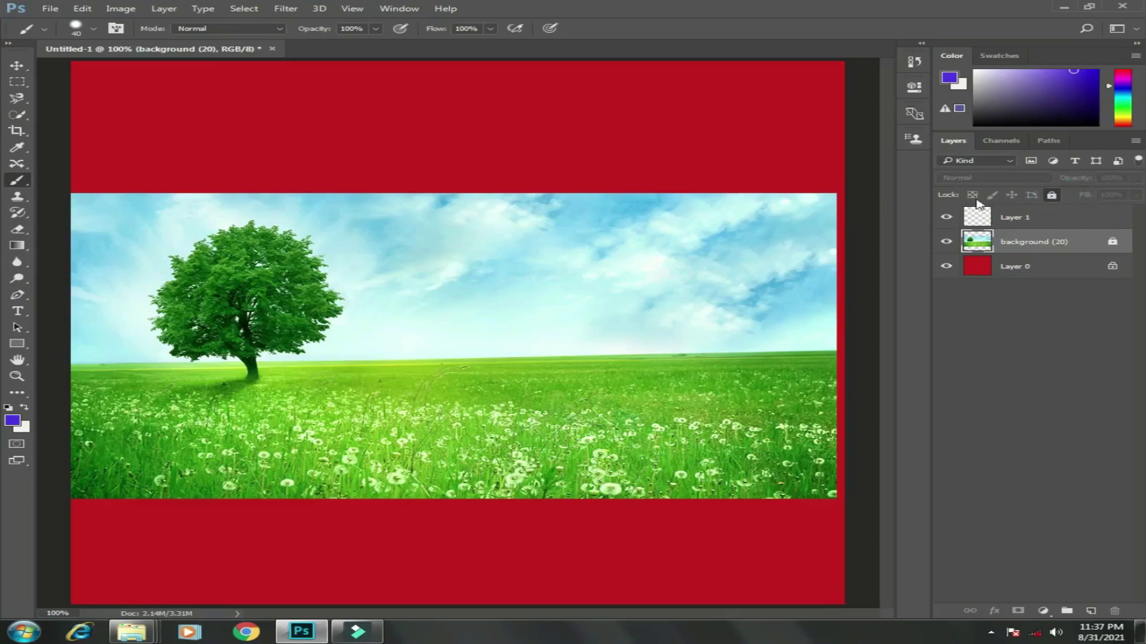
{"action": "left_click", "coordinate": [1052, 197]}
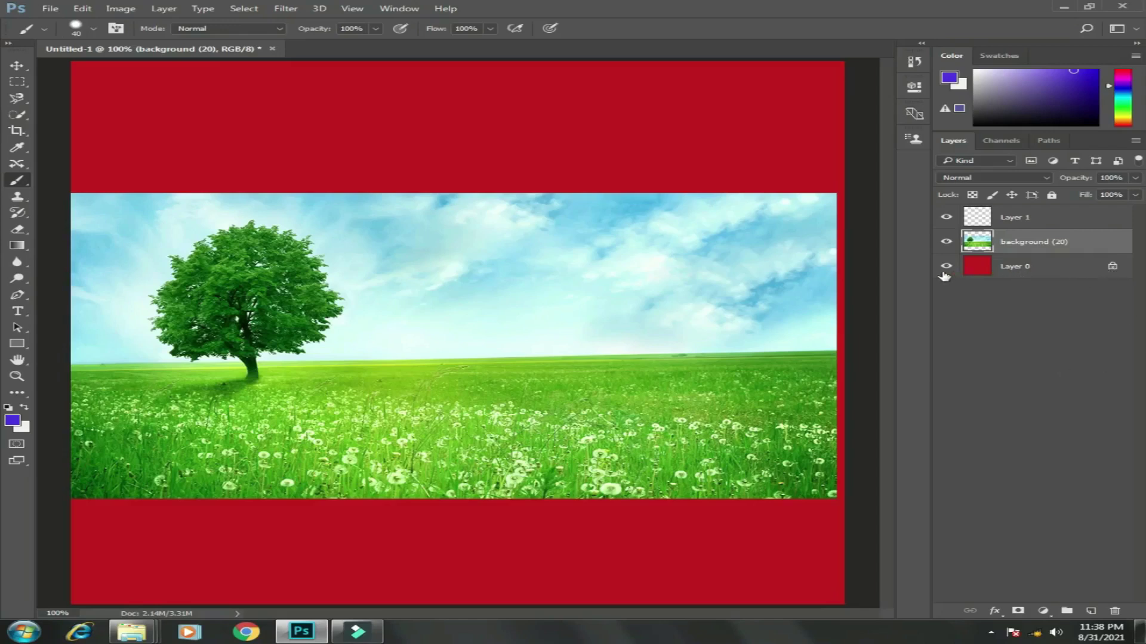
{"action": "left_click", "coordinate": [1113, 267]}
{"action": "left_click", "coordinate": [1115, 268]}
{"action": "key", "text": "ctrl+z"}
{"action": "left_click", "coordinate": [1135, 178]}
{"action": "left_click_drag", "start_coordinate": [1134, 197], "coordinate": [1052, 198]}
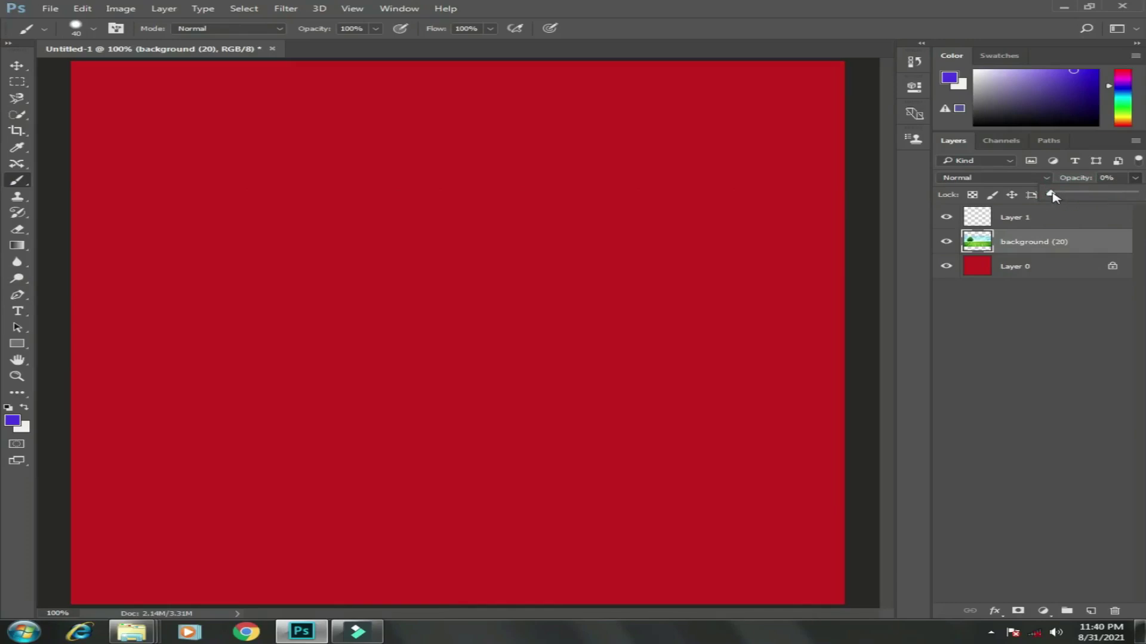
{"action": "left_click_drag", "start_coordinate": [1053, 197], "coordinate": [1089, 198]}
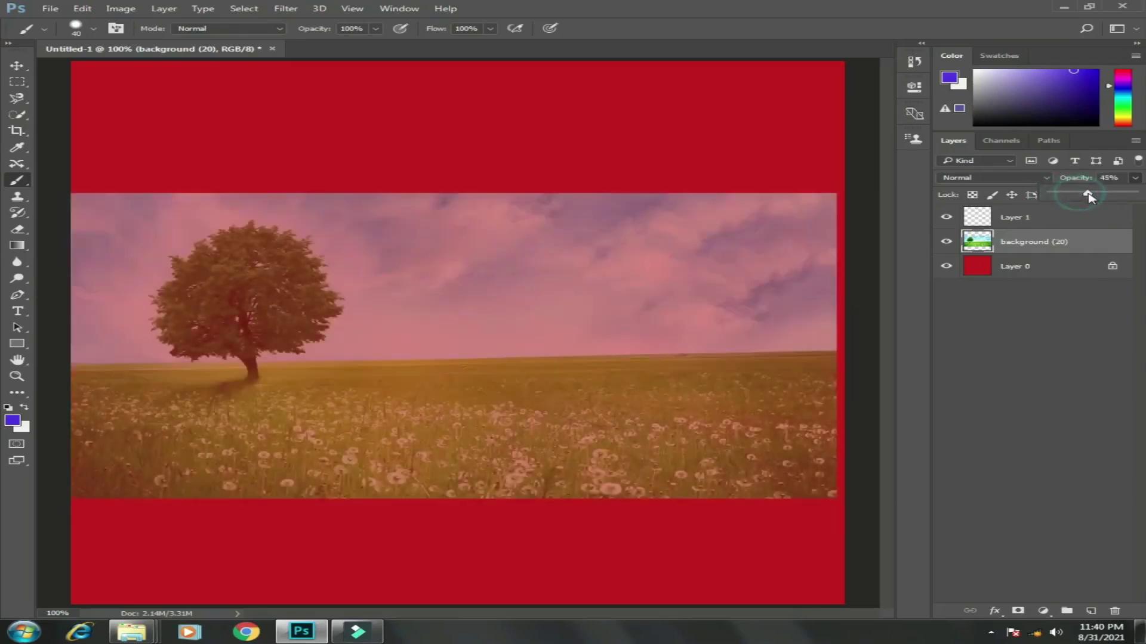
{"action": "left_click_drag", "start_coordinate": [1089, 198], "coordinate": [1139, 199]}
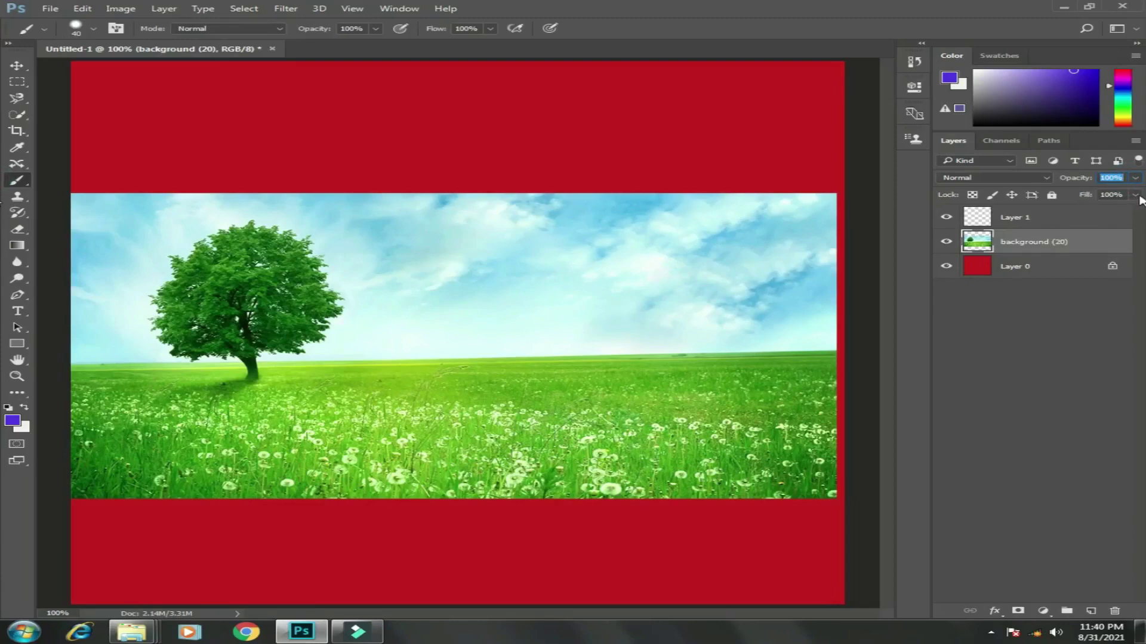
{"action": "left_click", "coordinate": [1135, 195]}
{"action": "mouse_move", "coordinate": [1136, 211]}
{"action": "left_mouse_down"}
{"action": "mouse_move", "coordinate": [1069, 217]}
{"action": "mouse_move", "coordinate": [1134, 213]}
{"action": "left_mouse_up"}
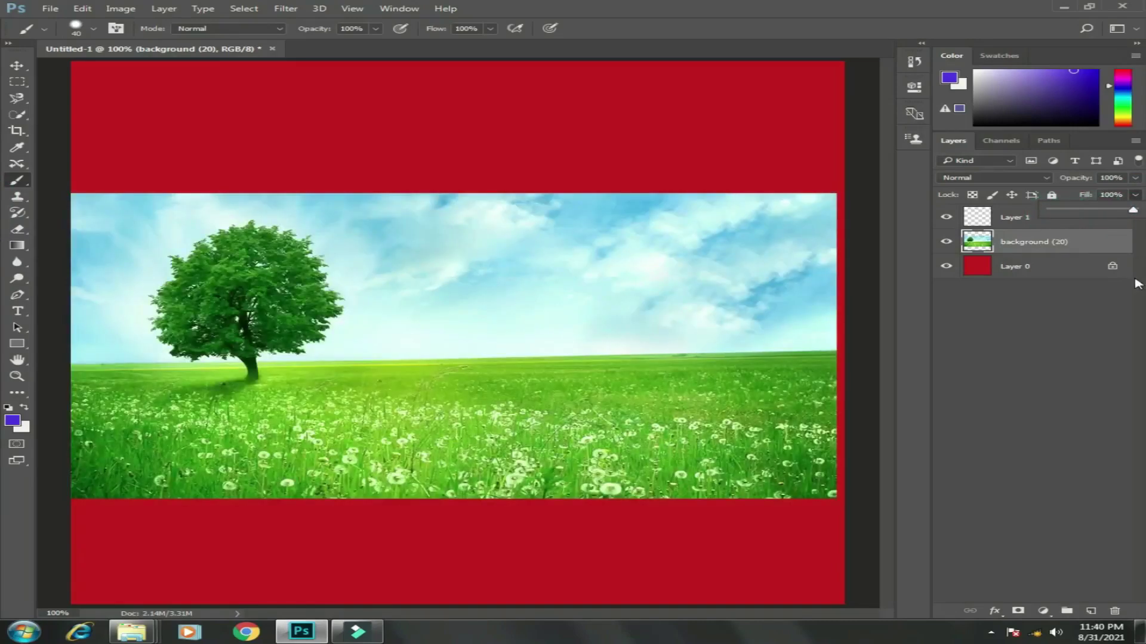
{"action": "left_click", "coordinate": [1136, 318]}
- Rename the background (20) layer to 'graphic'
{"action": "double_click", "coordinate": [1037, 245]}
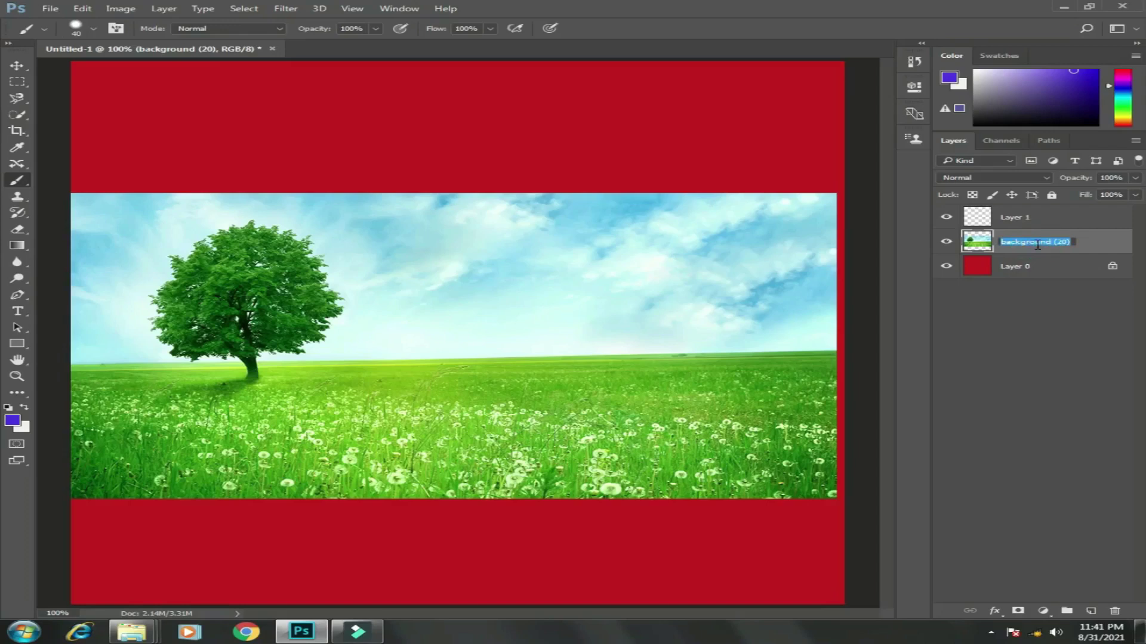
{"action": "type", "text": "g"}
{"action": "type", "text": "ra"}
{"action": "type", "text": "phic"}
{"action": "key", "text": "Return"}
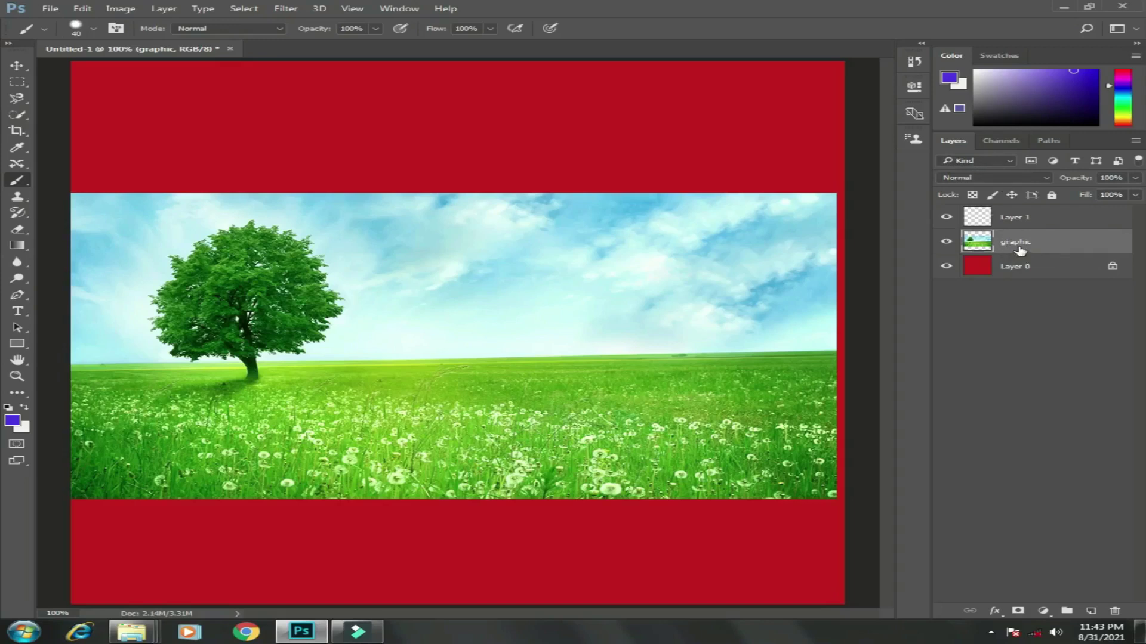
- Filter the Layers panel by Name, searching for 'graphic'
{"action": "left_click", "coordinate": [983, 161]}
{"action": "left_click", "coordinate": [978, 161]}
{"action": "left_click", "coordinate": [967, 161]}
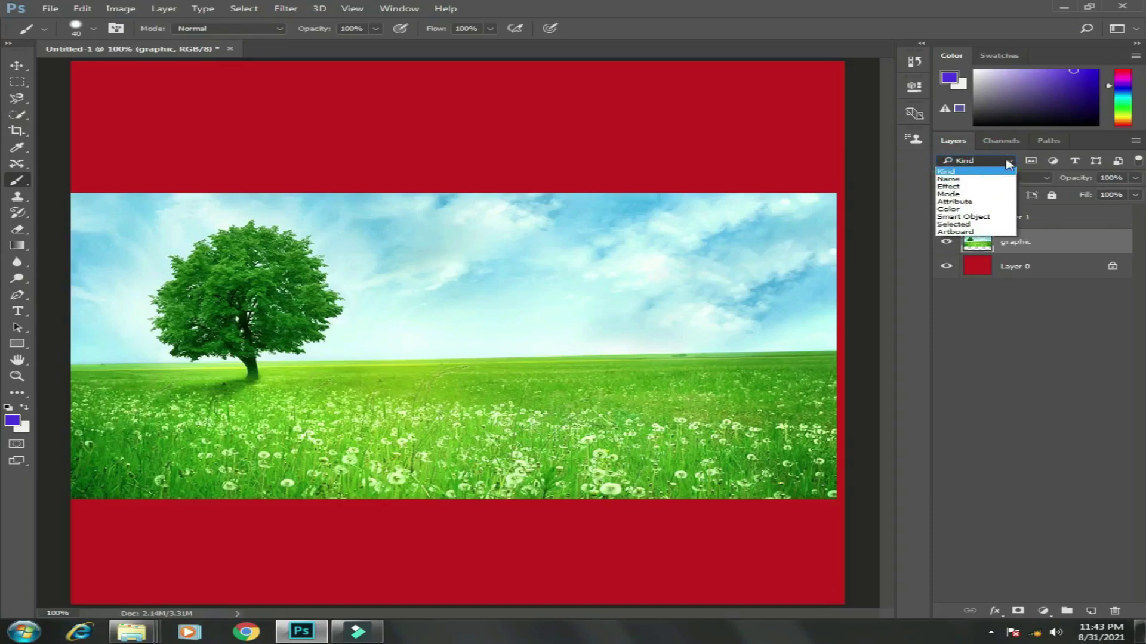
{"action": "left_click", "coordinate": [962, 179]}
{"action": "left_click", "coordinate": [984, 162]}
{"action": "left_click", "coordinate": [967, 179]}
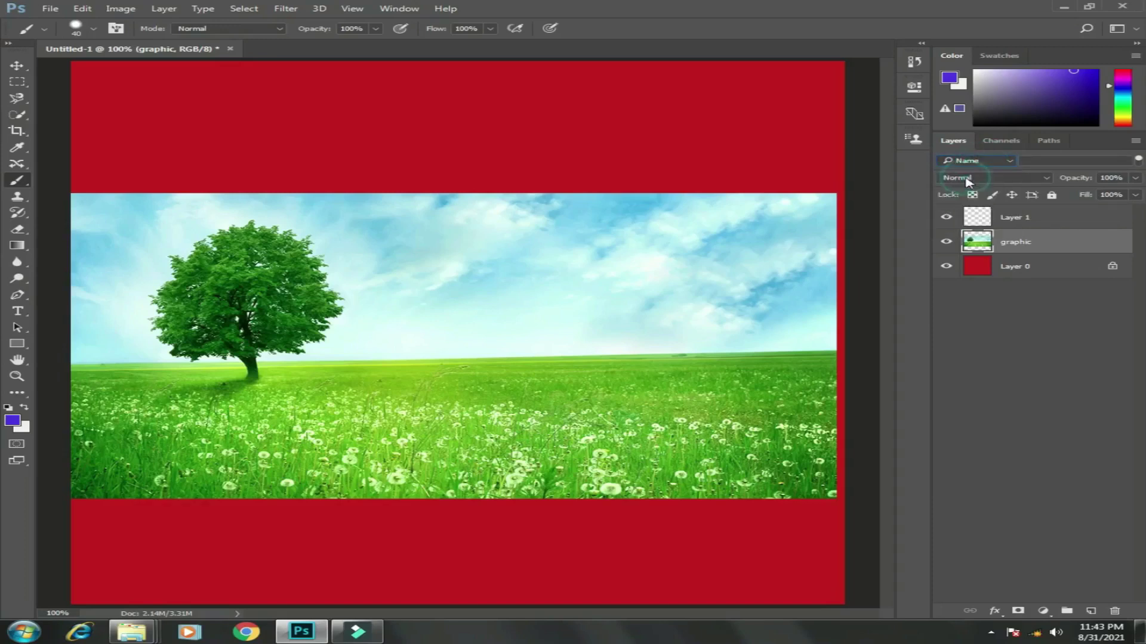
{"action": "left_click", "coordinate": [1040, 161]}
{"action": "type", "text": "graph"}
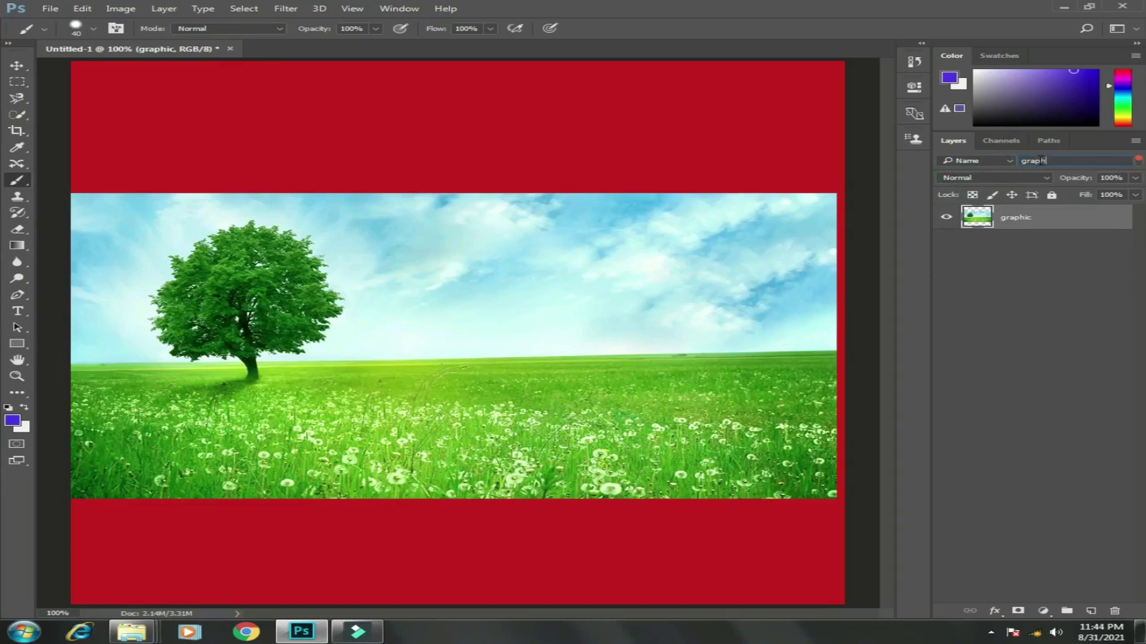
{"action": "type", "text": "ic"}
- Toggle the layer filter off, on, and off again so all layers show
{"action": "left_click", "coordinate": [1138, 160]}
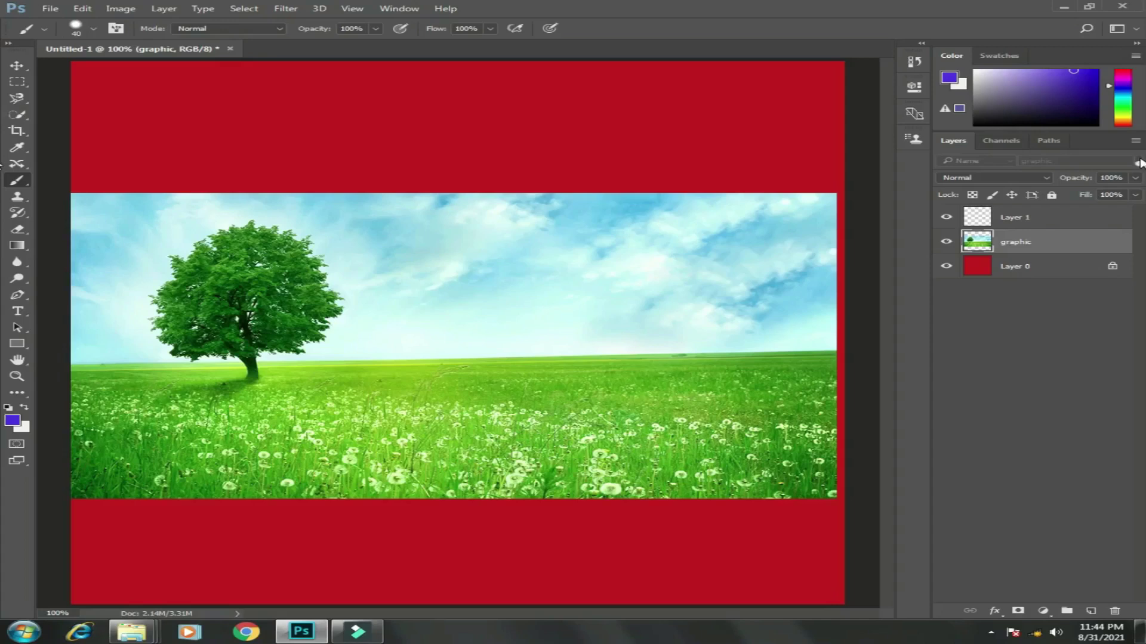
{"action": "left_click", "coordinate": [1138, 160]}
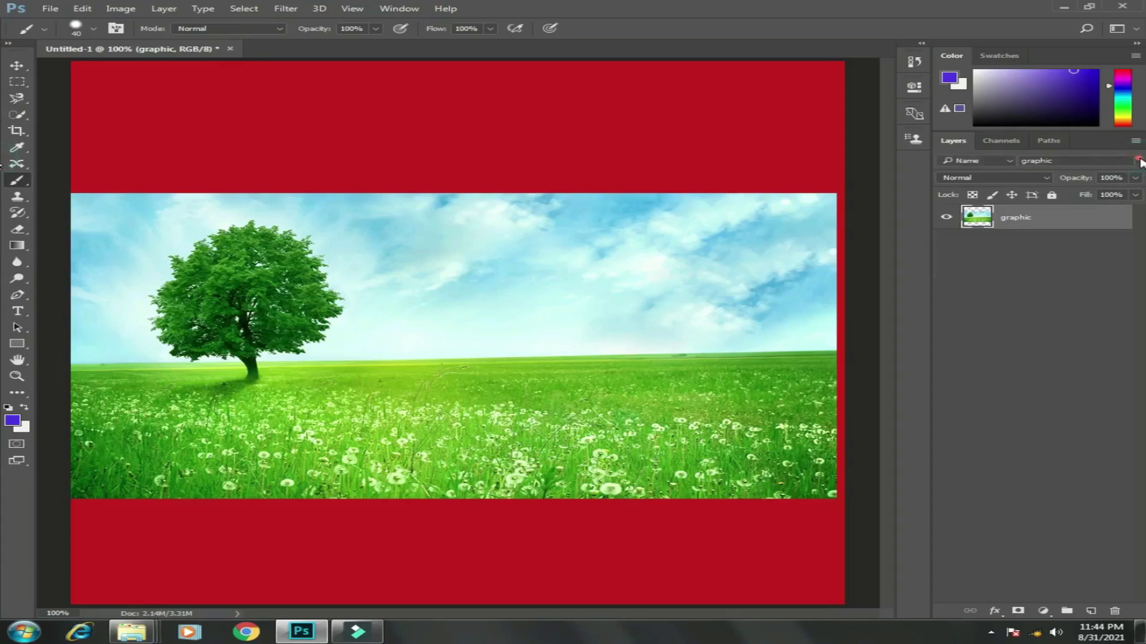
{"action": "left_click", "coordinate": [1138, 160]}
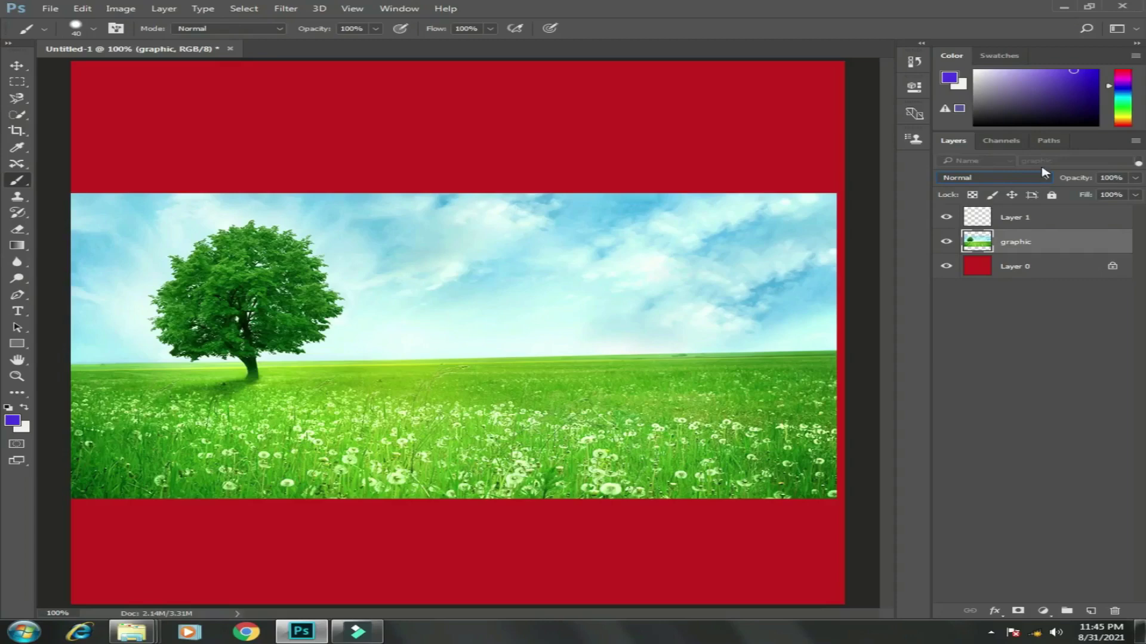
- Open the first cloud photo from 'blending mood' in Photoshop and drag the second onto it
{"action": "left_click", "coordinate": [1061, 7]}
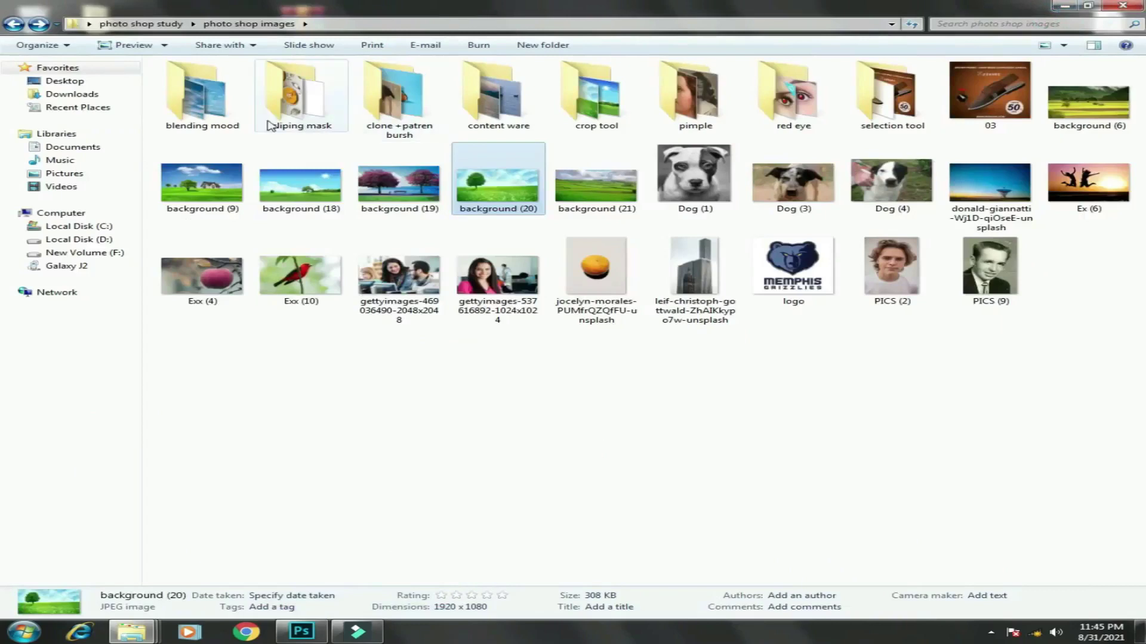
{"action": "left_click", "coordinate": [201, 123]}
{"action": "double_click", "coordinate": [203, 119]}
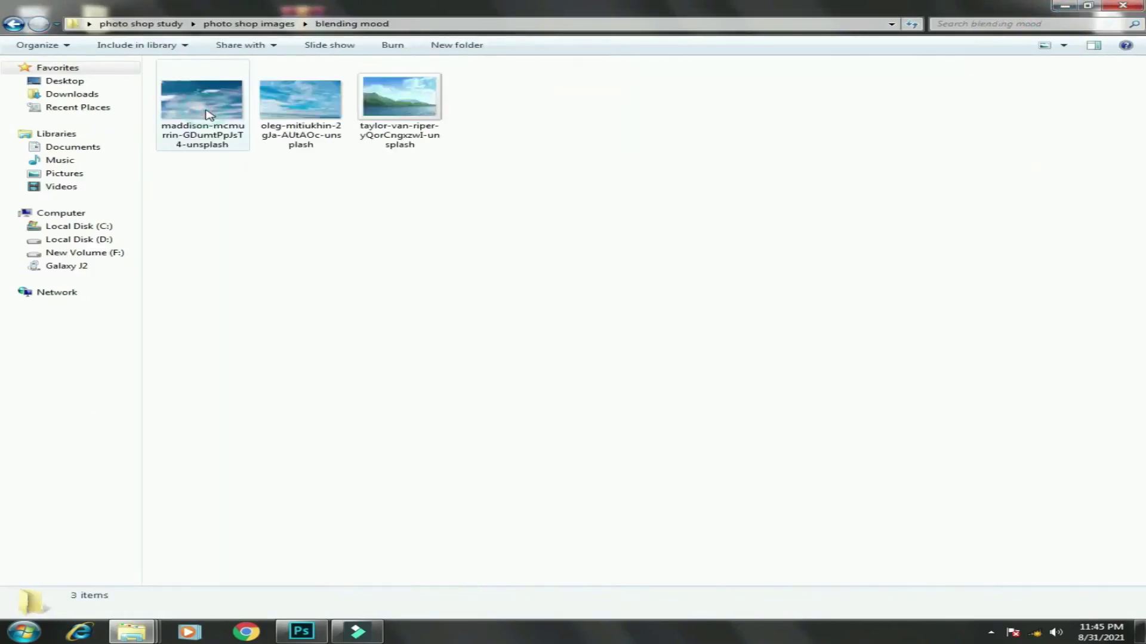
{"action": "left_click_drag", "start_coordinate": [203, 105], "coordinate": [367, 630]}
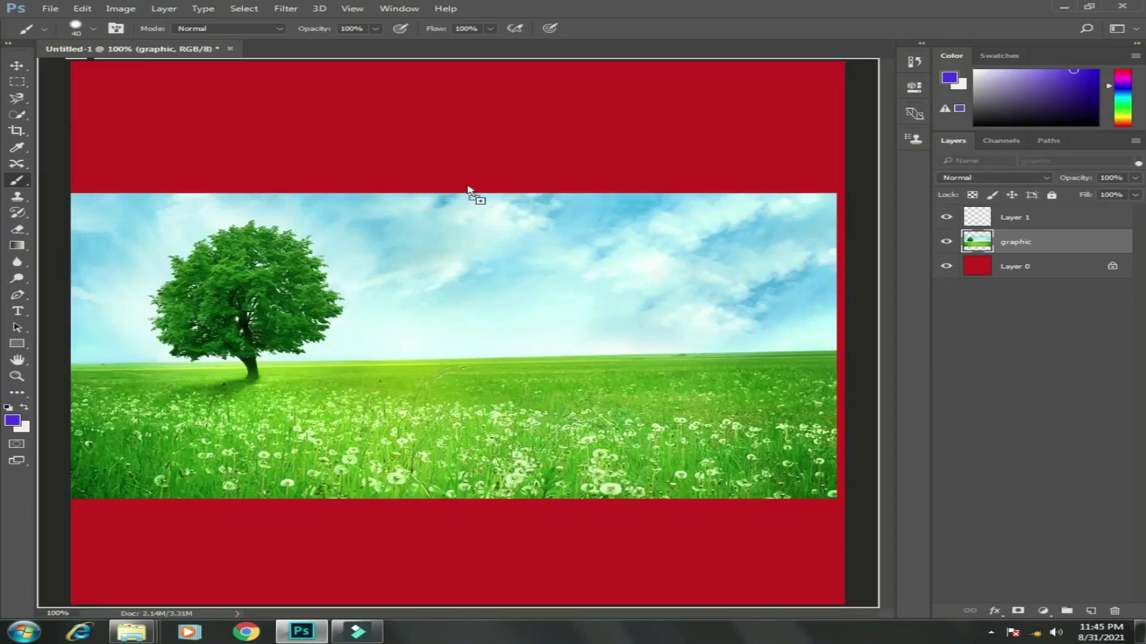
{"action": "left_click_drag", "start_coordinate": [364, 626], "coordinate": [534, 51]}
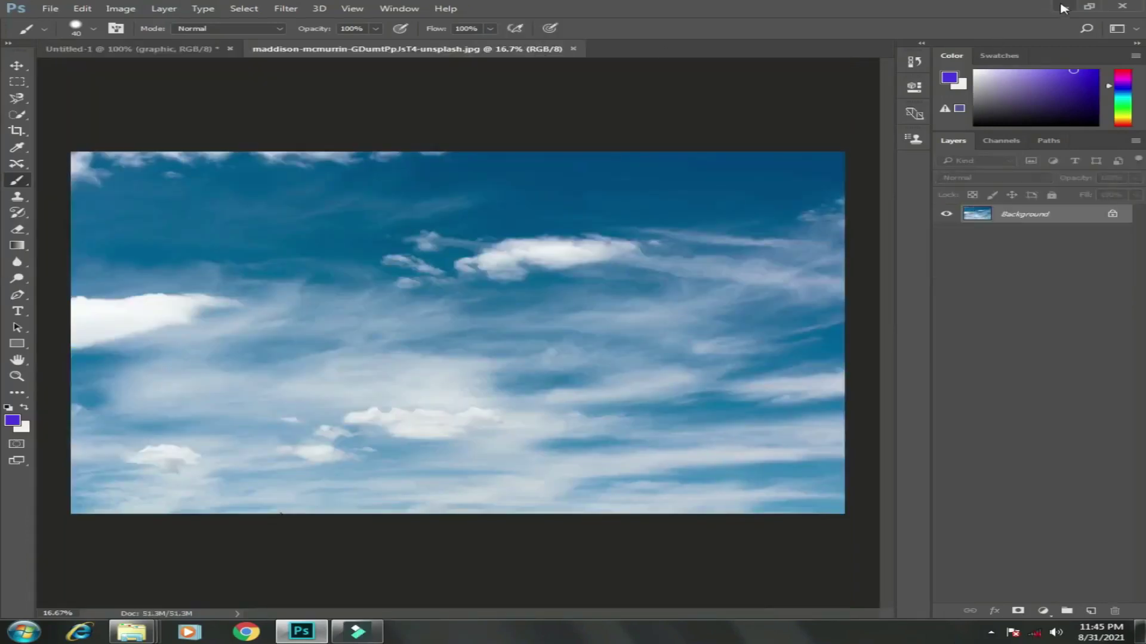
{"action": "left_click", "coordinate": [1064, 8]}
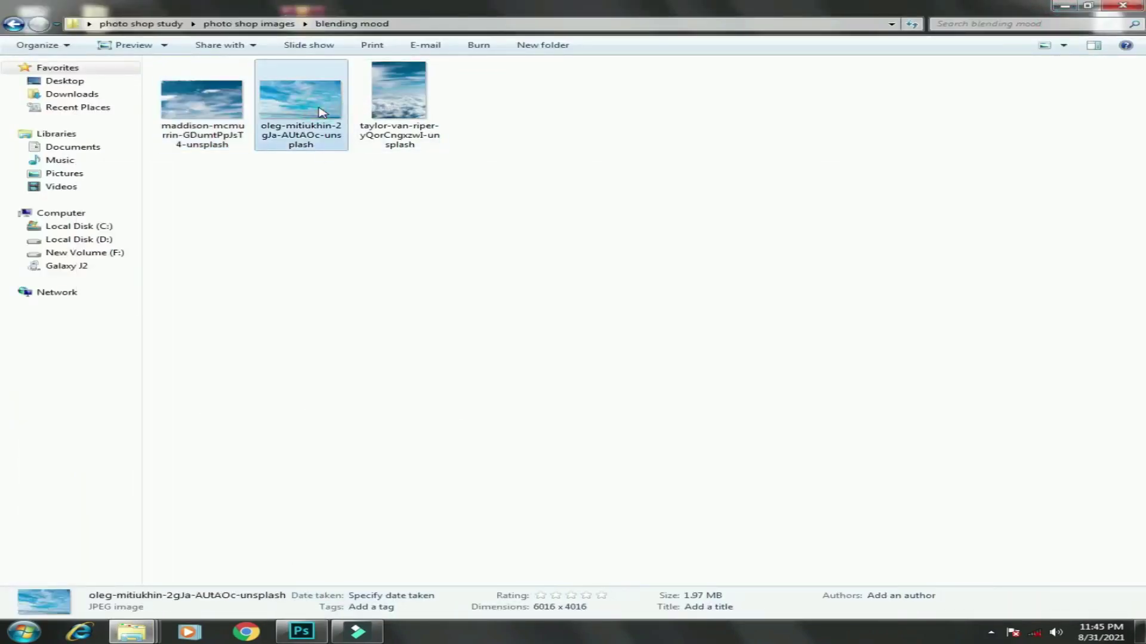
{"action": "mouse_move", "coordinate": [320, 112]}
{"action": "left_mouse_down"}
{"action": "mouse_move", "coordinate": [331, 523]}
{"action": "mouse_move", "coordinate": [525, 303]}
{"action": "left_mouse_up"}
- Place the second cloud photo, unlock the Background as Layer 0, and select the top layer
{"action": "key", "text": "Return"}
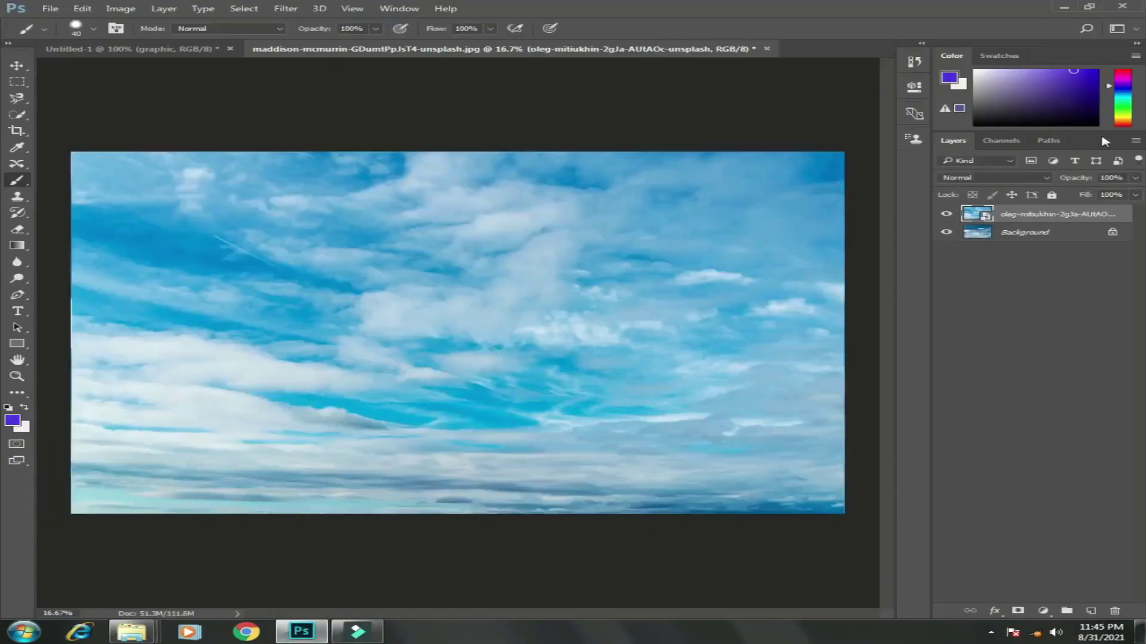
{"action": "left_click", "coordinate": [1112, 231]}
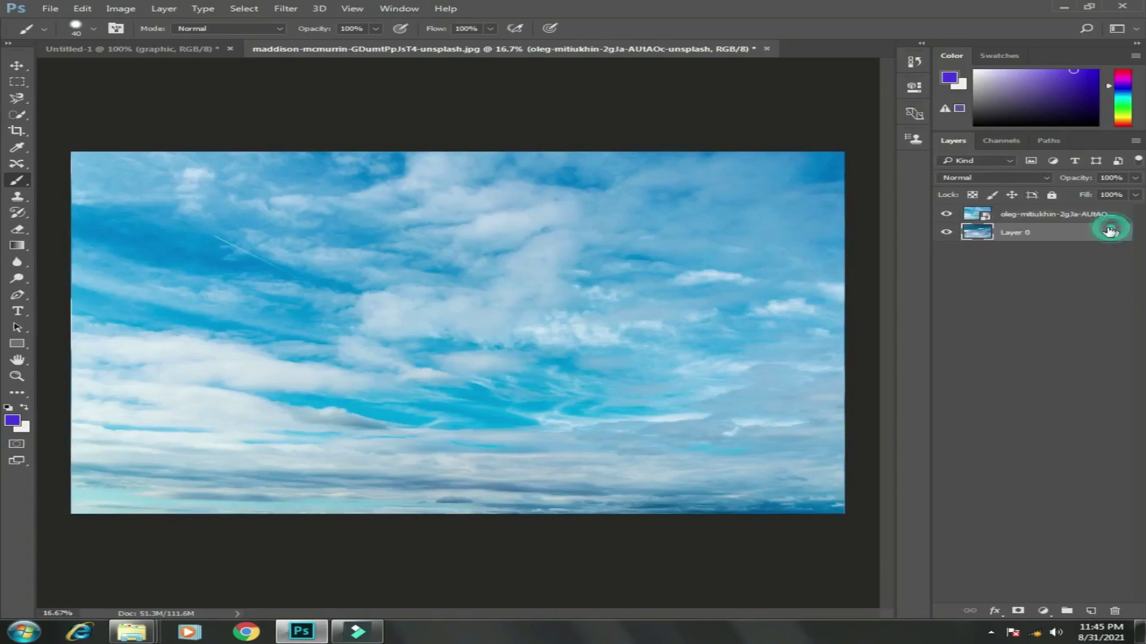
{"action": "left_click", "coordinate": [1030, 214]}
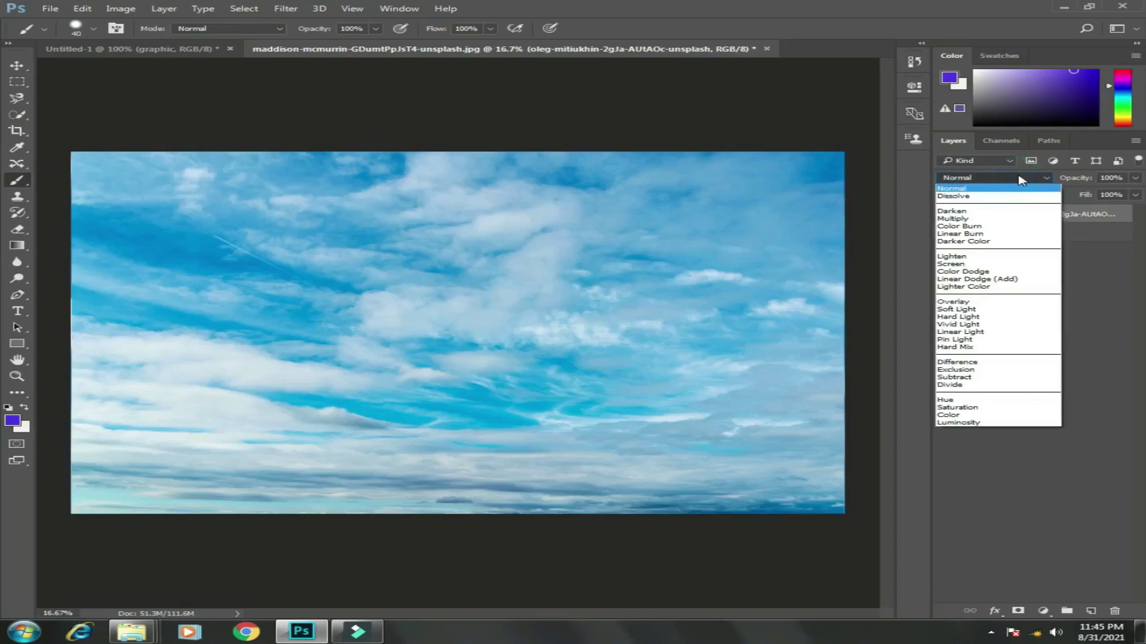
- Try Darken, Multiply, Screen, Soft Light and Linear Light blend modes, ending on Pin Light
{"action": "left_click", "coordinate": [1013, 216]}
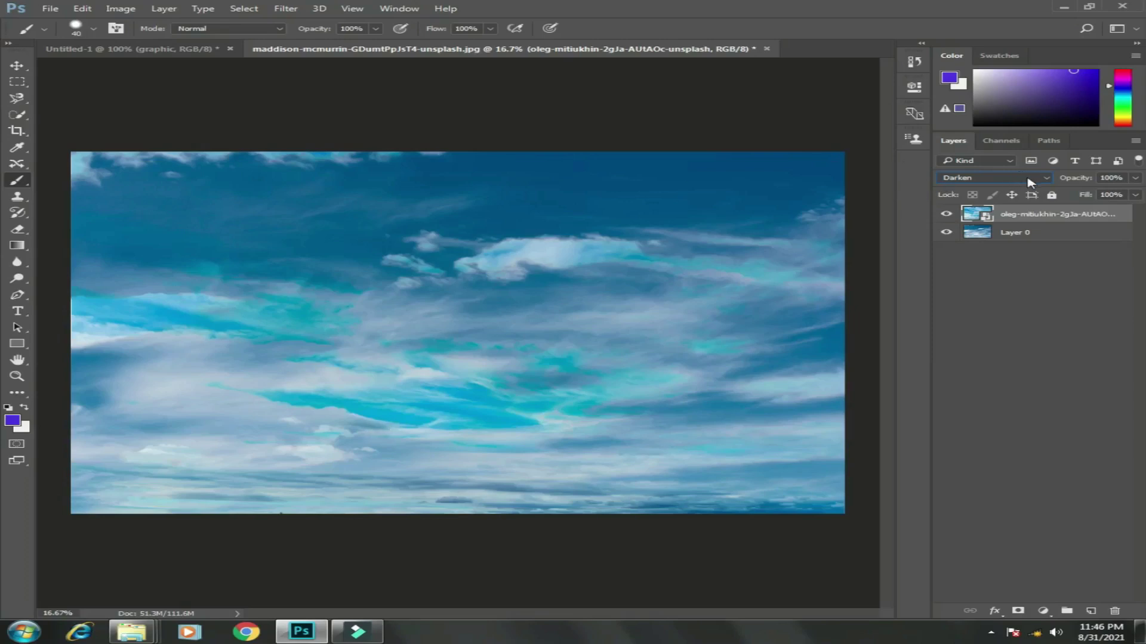
{"action": "left_click", "coordinate": [1027, 178]}
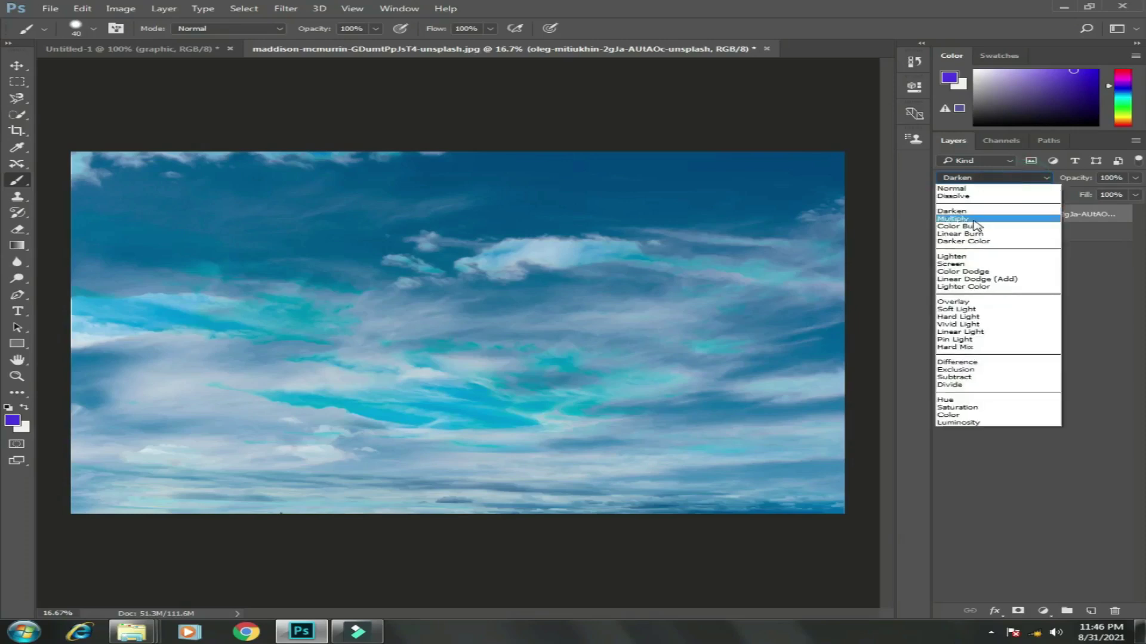
{"action": "left_click", "coordinate": [1002, 219]}
{"action": "left_click", "coordinate": [1026, 177]}
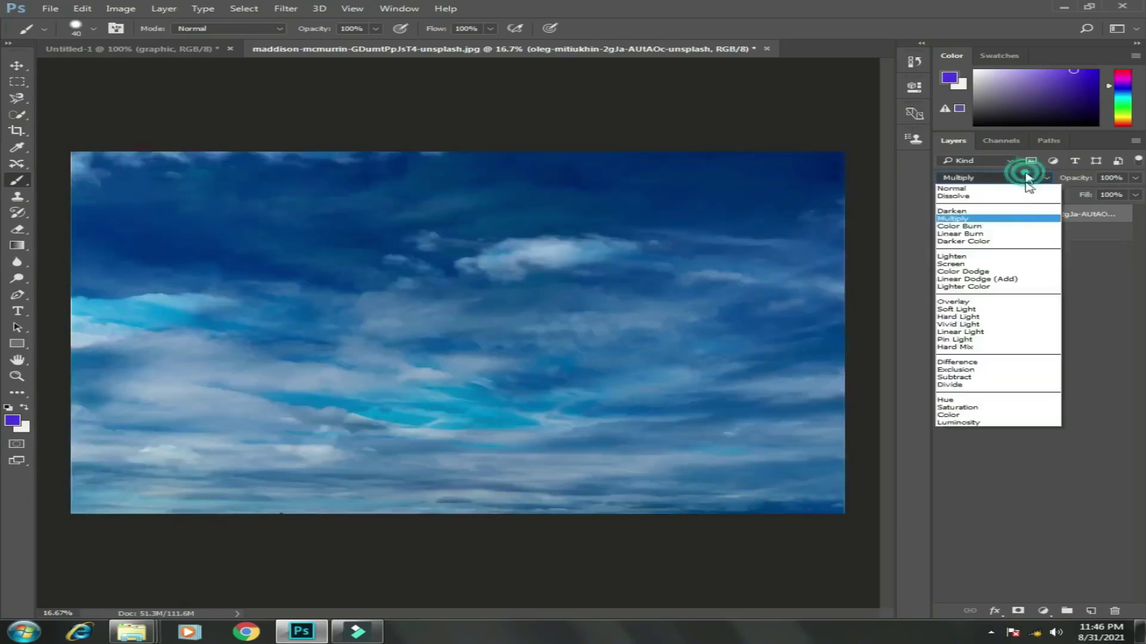
{"action": "left_click", "coordinate": [995, 264]}
{"action": "left_click", "coordinate": [1014, 177]}
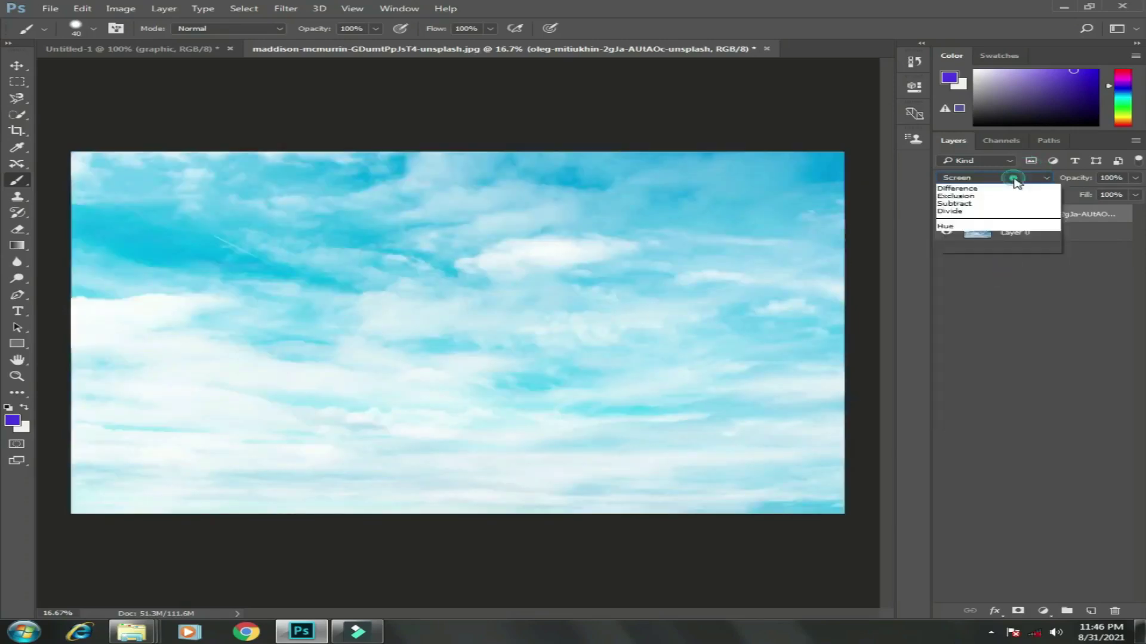
{"action": "left_click", "coordinate": [1013, 308]}
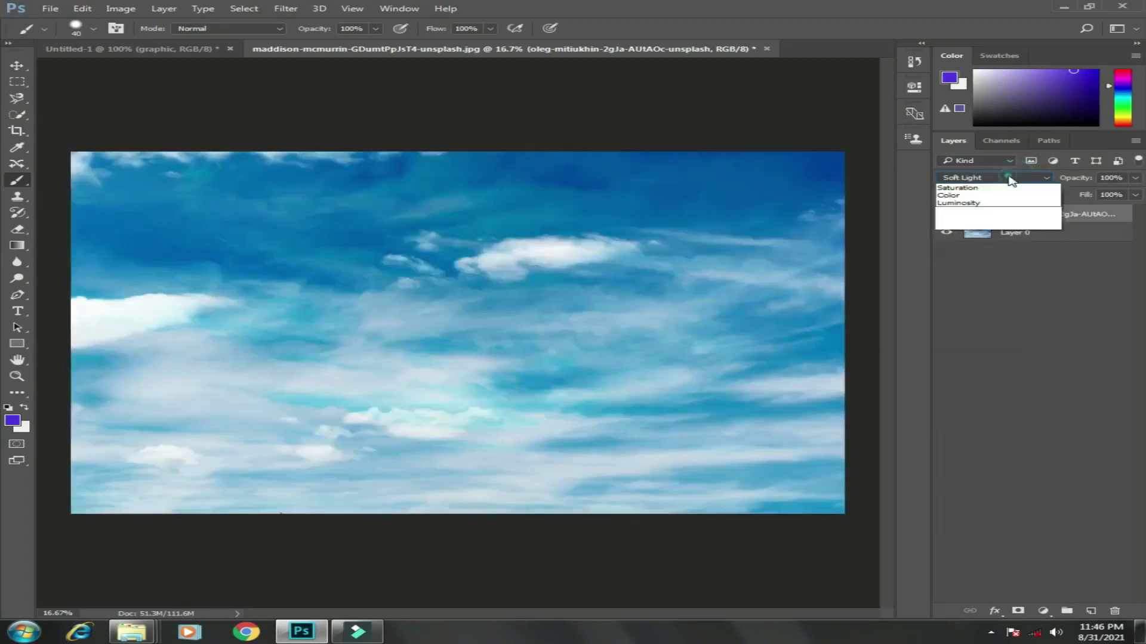
{"action": "left_click", "coordinate": [1012, 179]}
{"action": "left_click", "coordinate": [1002, 332]}
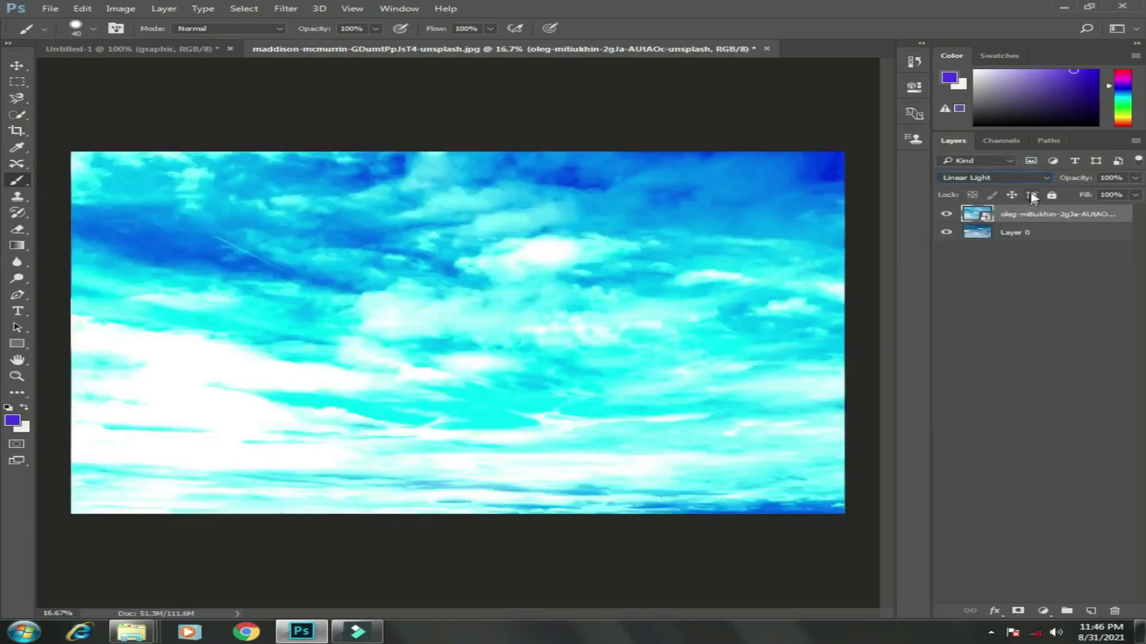
{"action": "left_click", "coordinate": [1038, 178]}
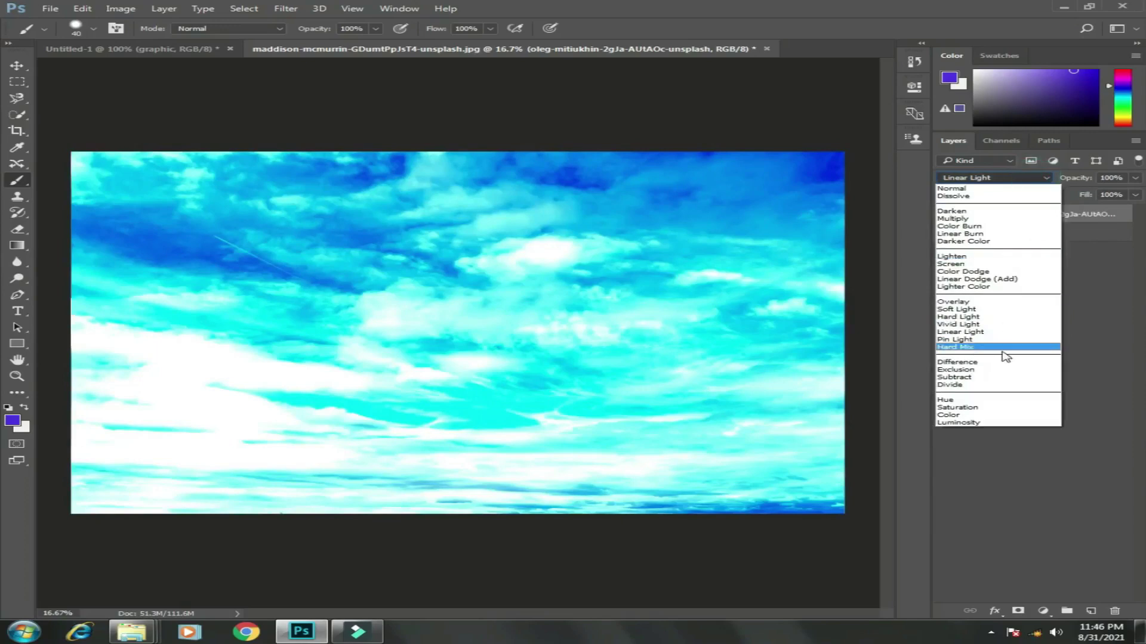
{"action": "left_click", "coordinate": [967, 339]}
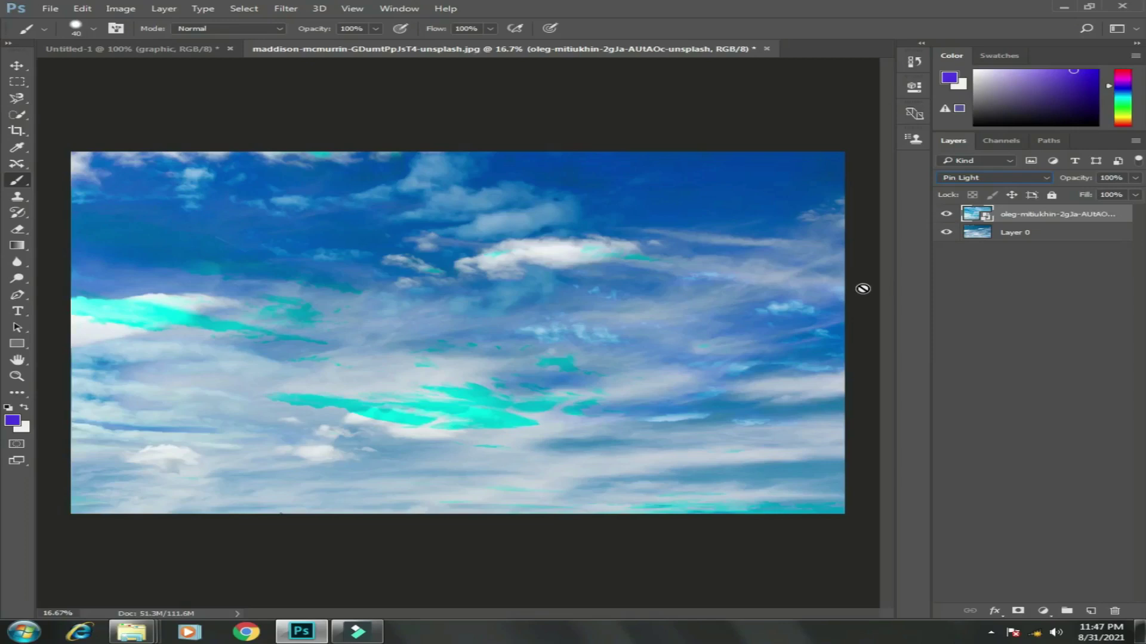
- Set the top cloud layer back to Darken and compare it against Layer 0
{"action": "left_click", "coordinate": [1046, 179]}
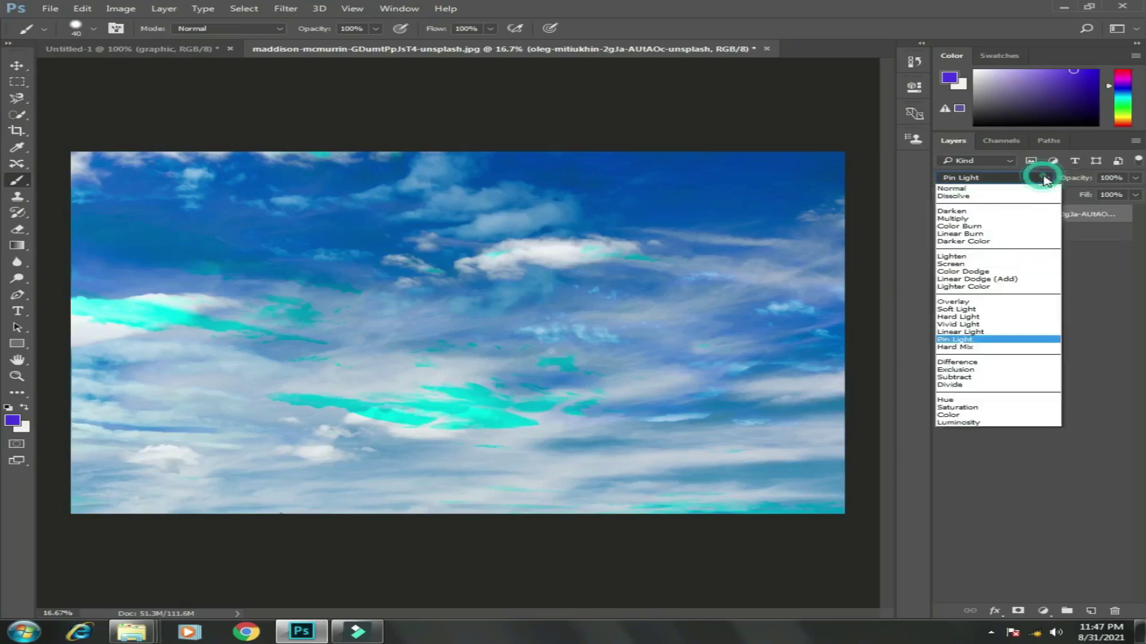
{"action": "left_click", "coordinate": [1012, 212]}
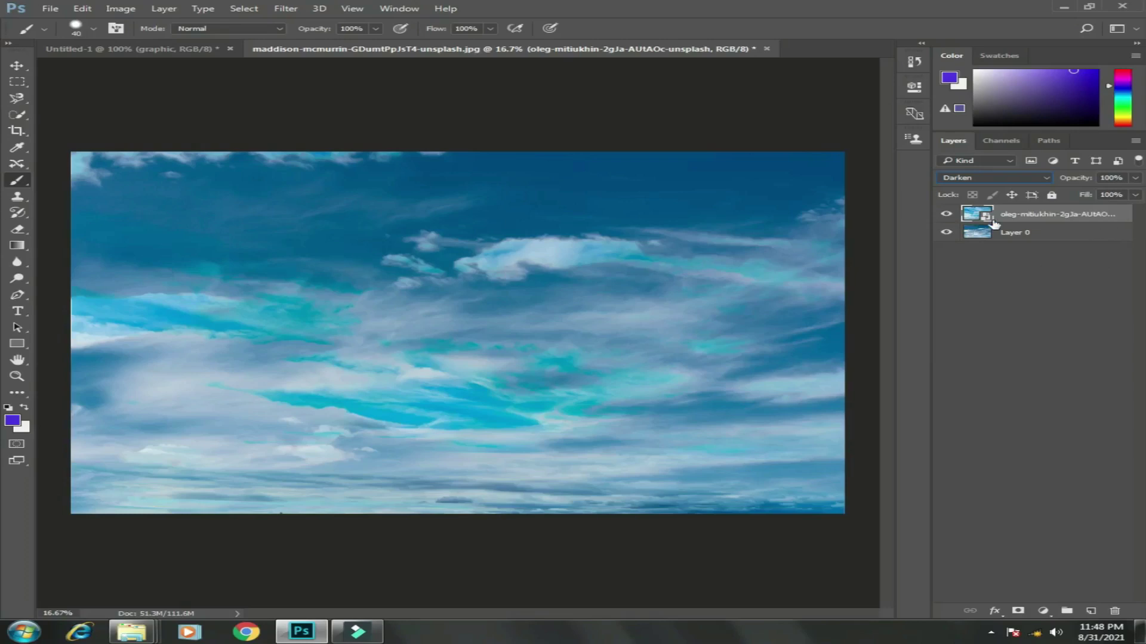
{"action": "left_click", "coordinate": [1054, 232]}
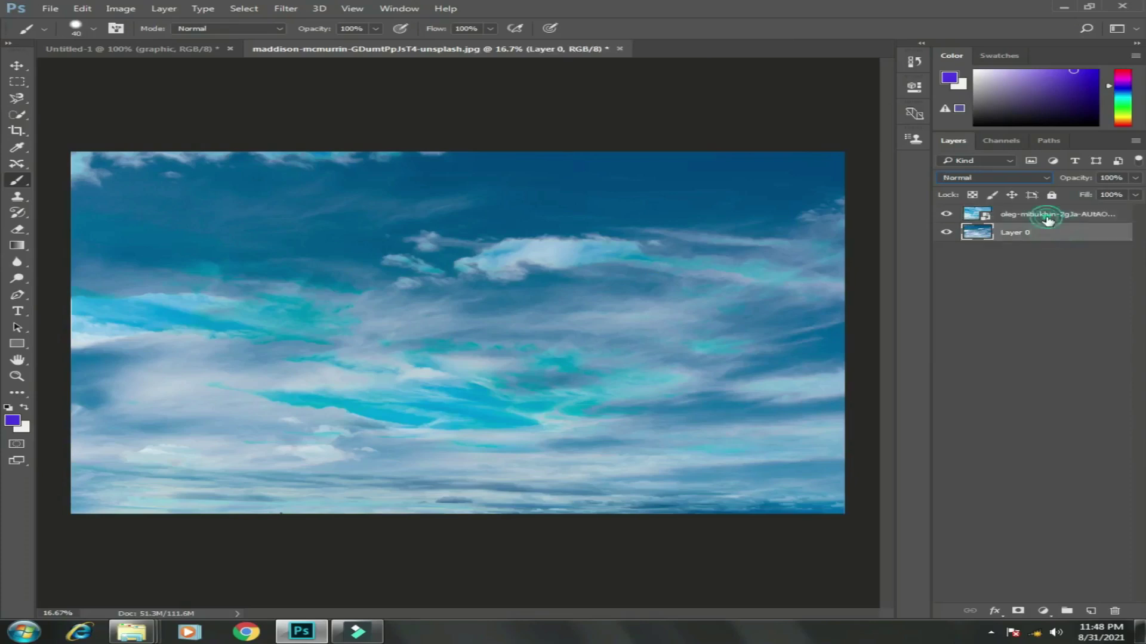
{"action": "left_click", "coordinate": [1049, 218]}
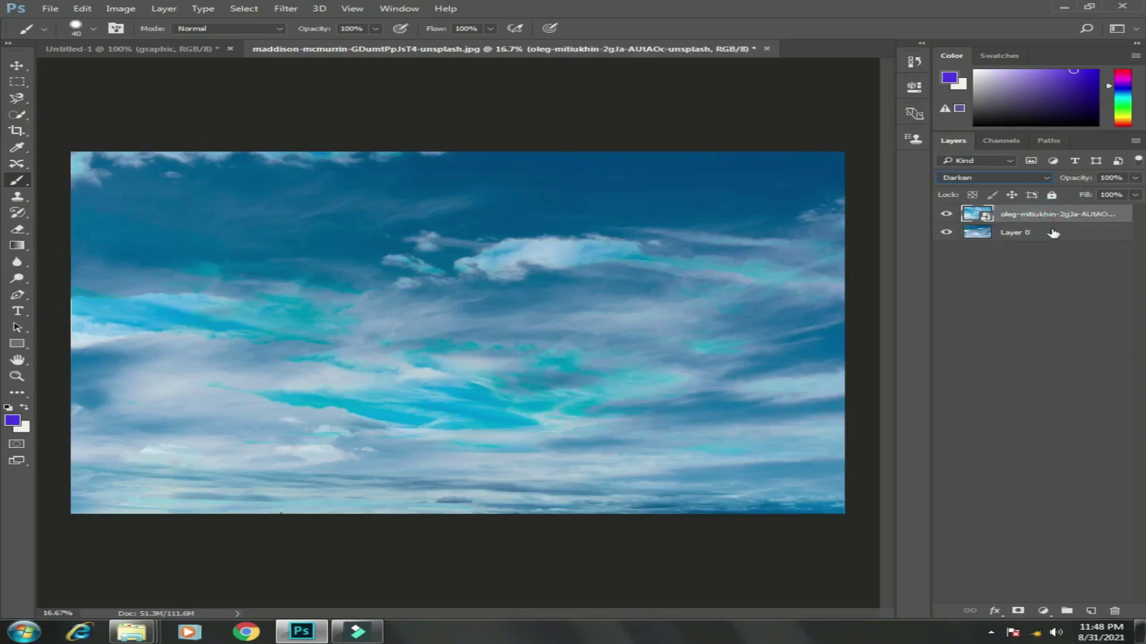
{"action": "left_click", "coordinate": [1054, 234]}
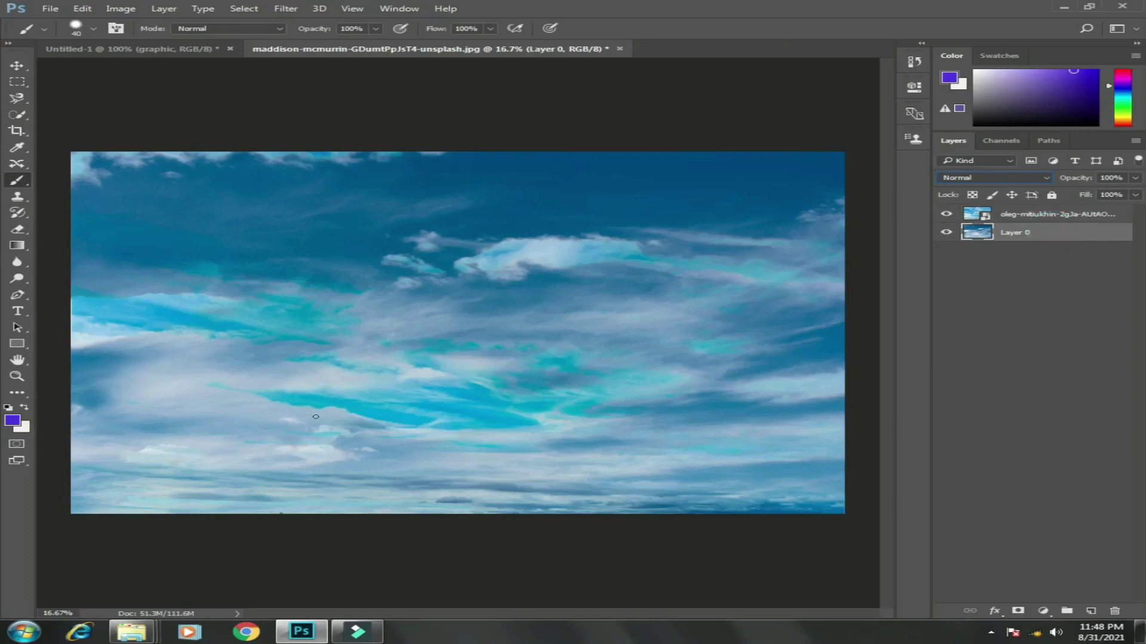